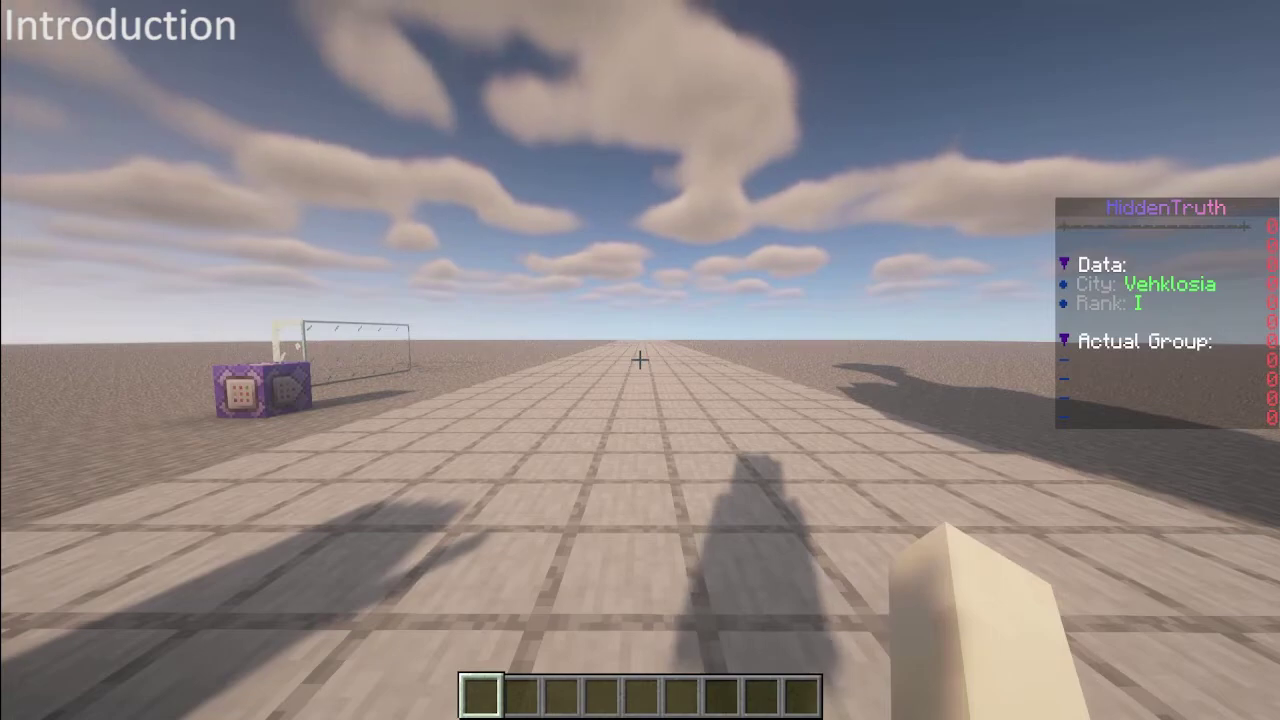
Create a new executable item with the ID infinitedirt using the ei create command.
key("w")
key("w")
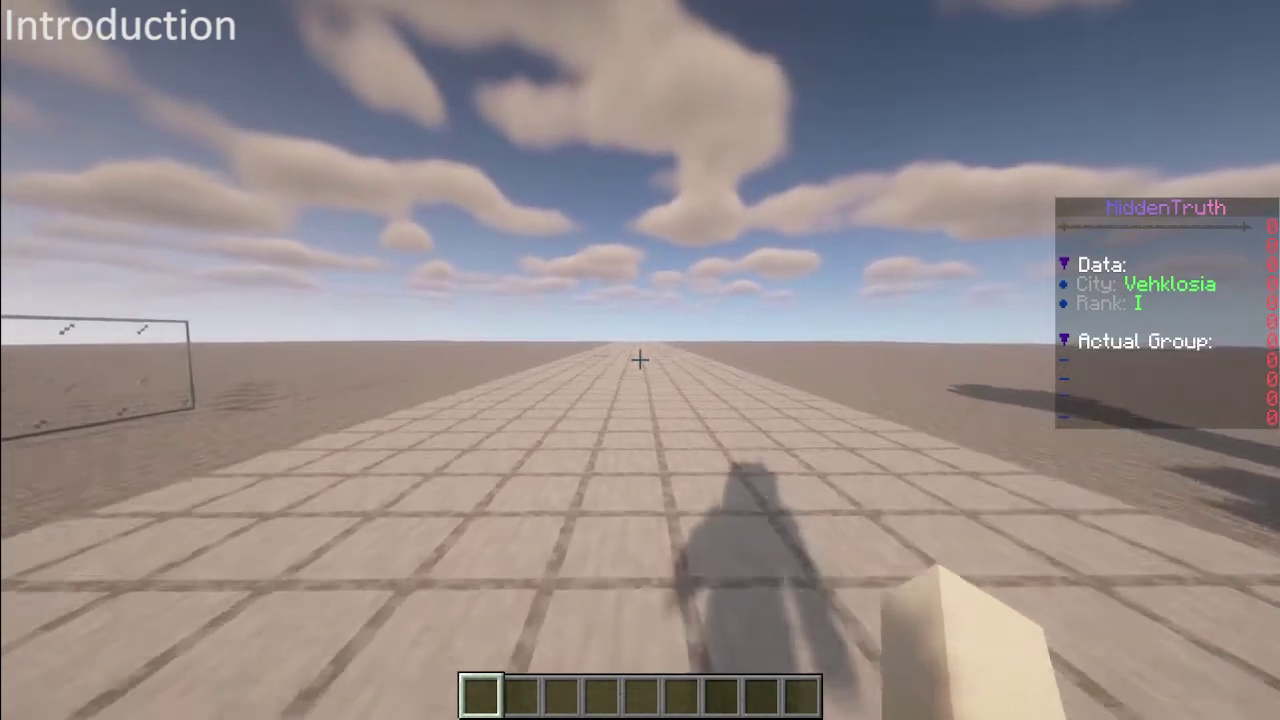
key("slash")
type("eb")
key("BackSpace")
type("i crea")
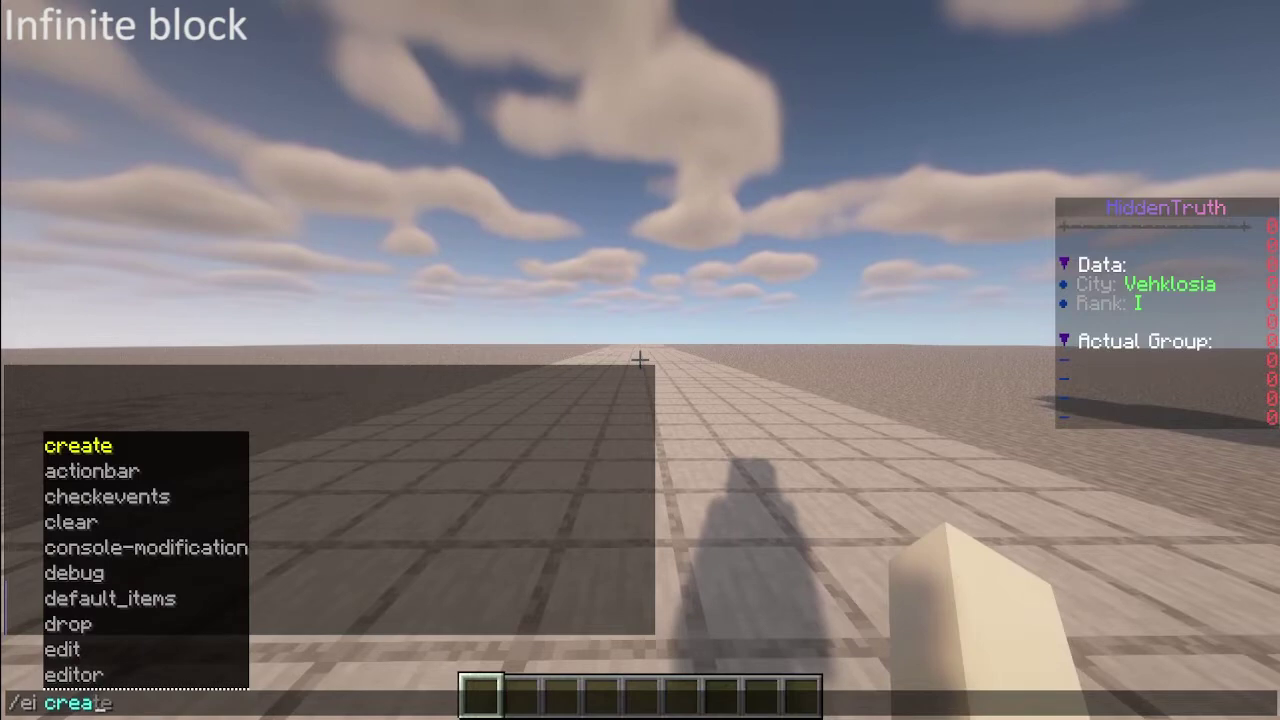
key("Tab")
type("infinitedirt")
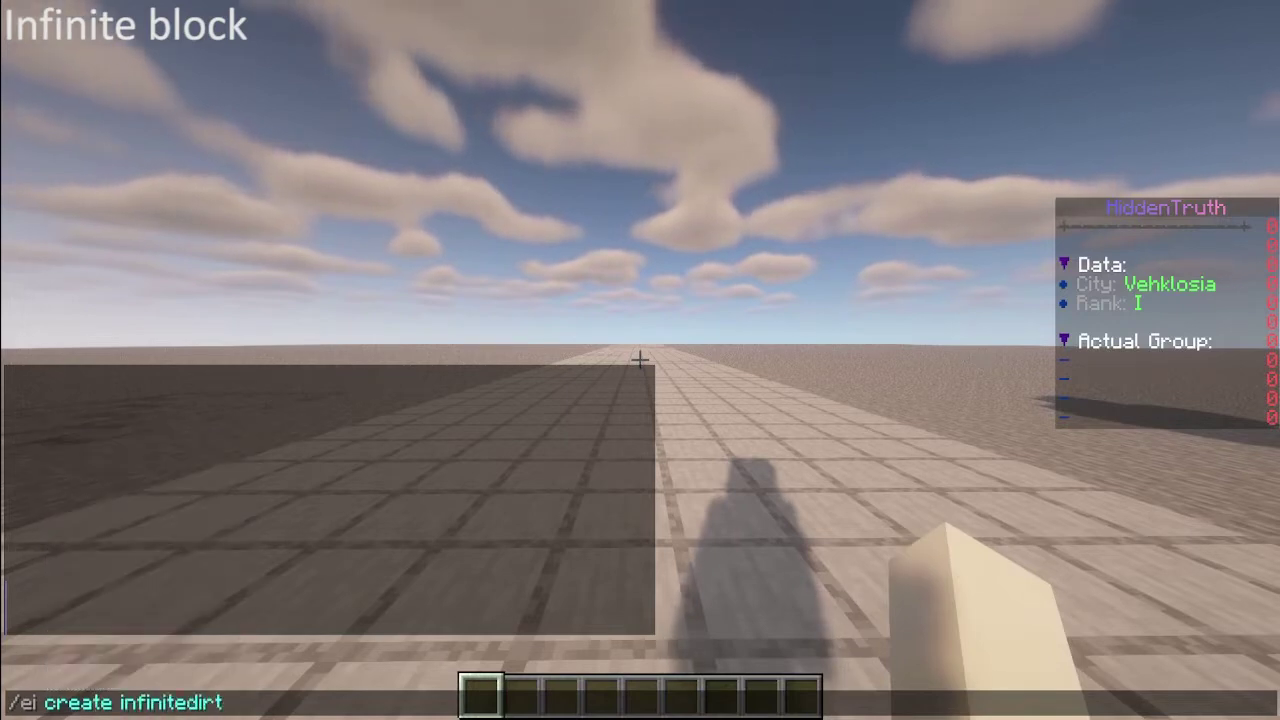
key("Return")
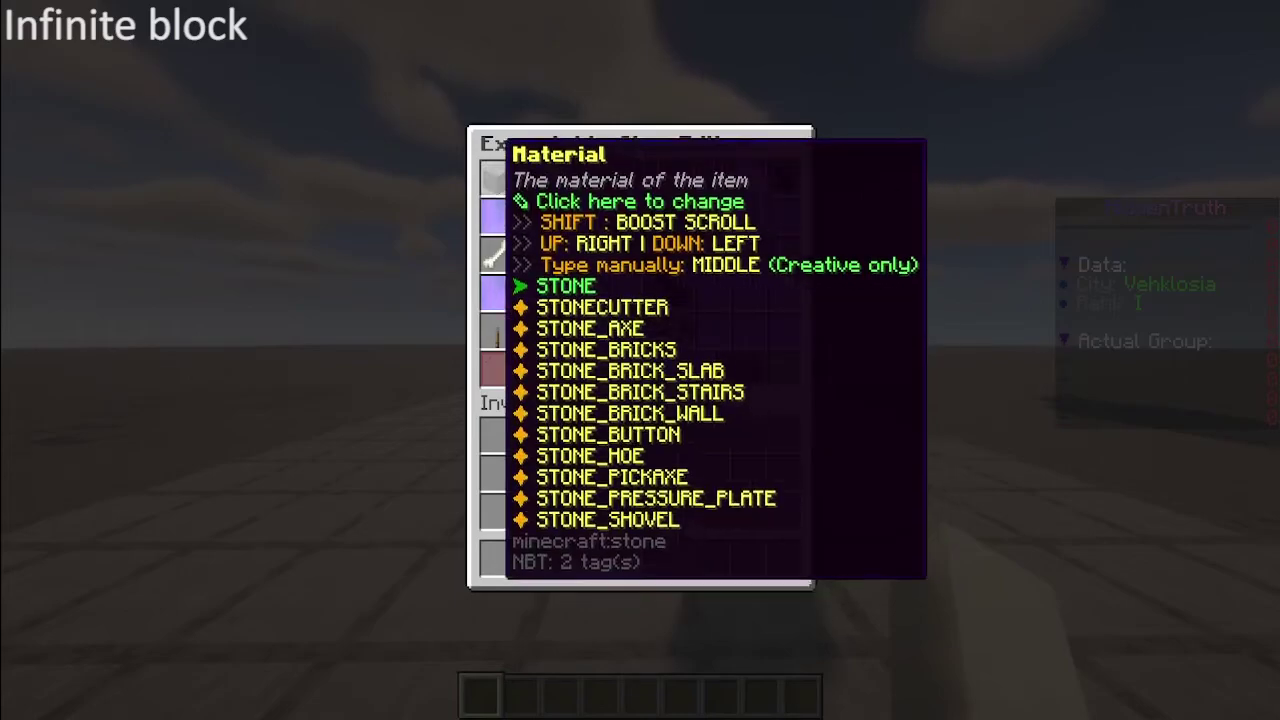
Set the infinitedirt item's material to dirt and save the item.
middle_click(502, 184)
type("tedirt")
key("Return")
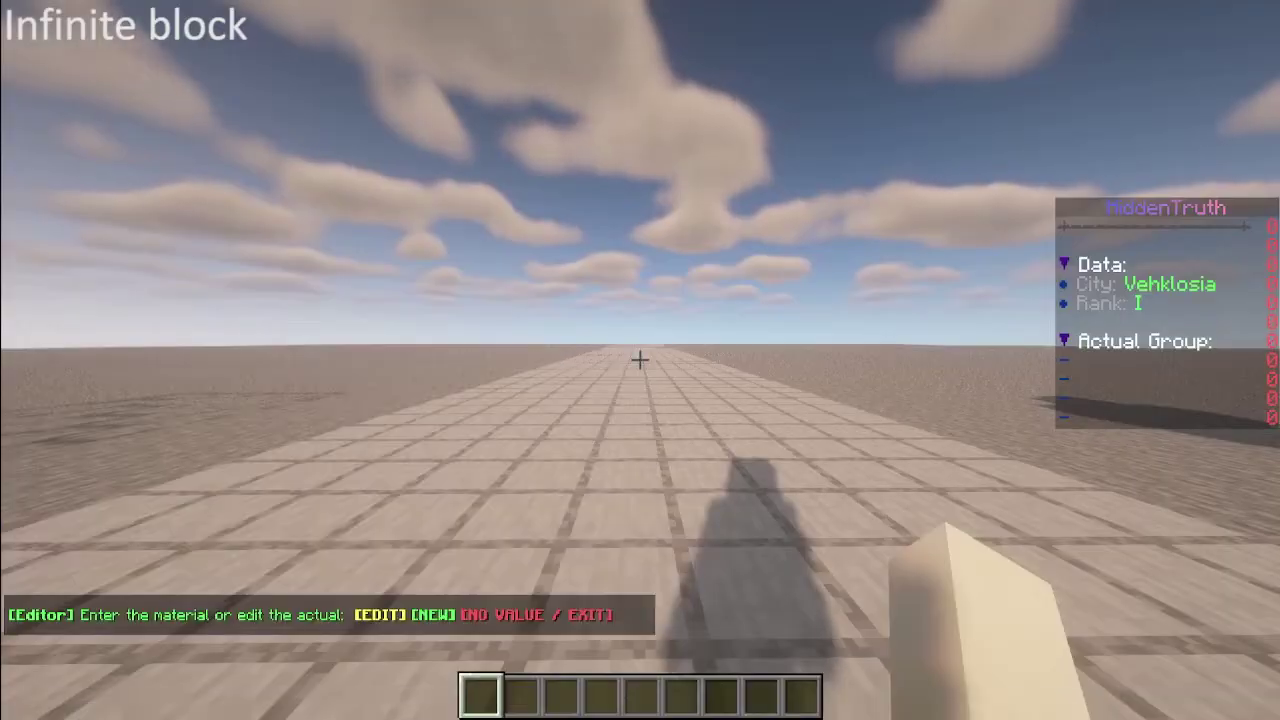
left_click(785, 366)
Give yourself the infinitedirt item and place it on the ground in survival mode.
right_click(530, 208, "shift")
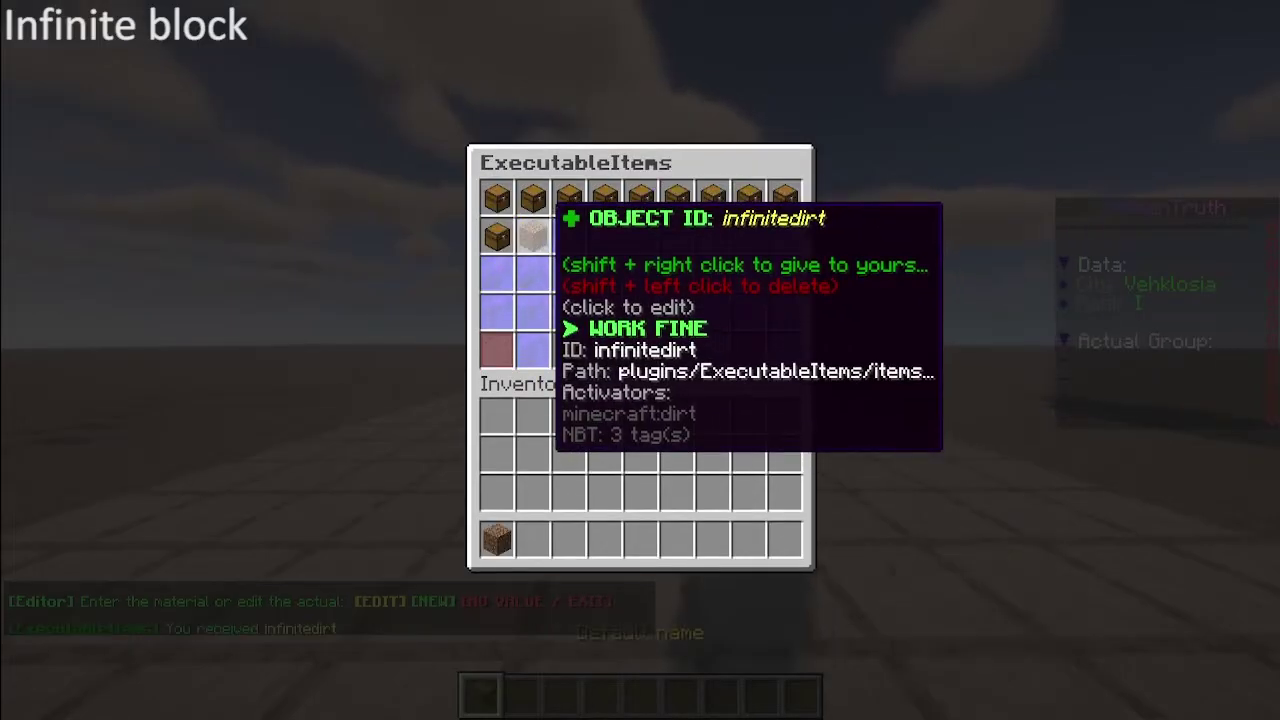
key("Escape")
type("/gamemode survival")
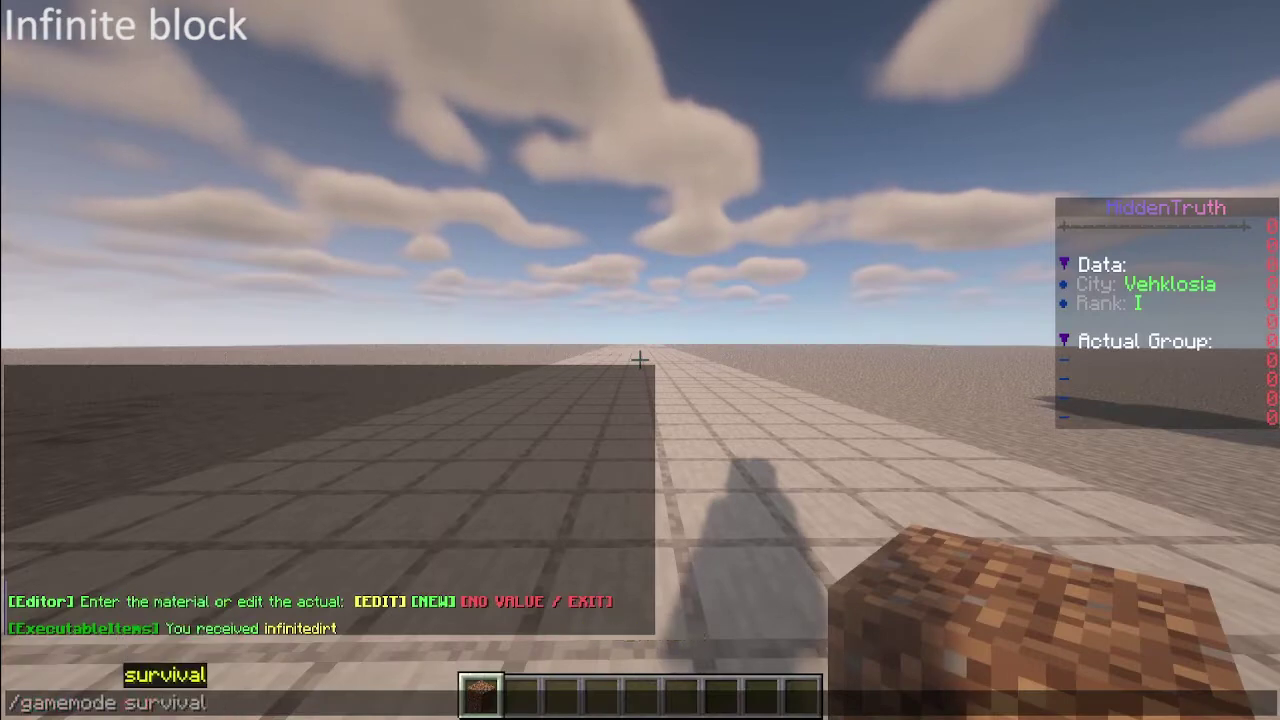
key("Return")
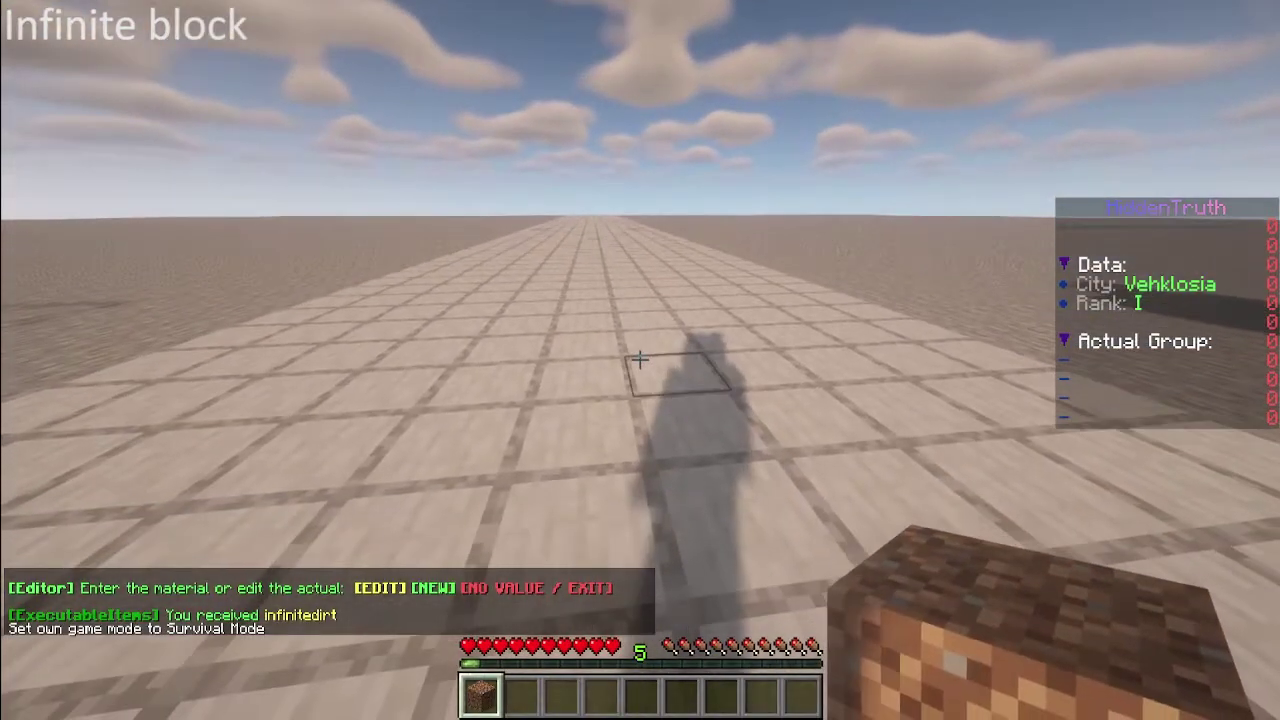
right_click(640, 358)
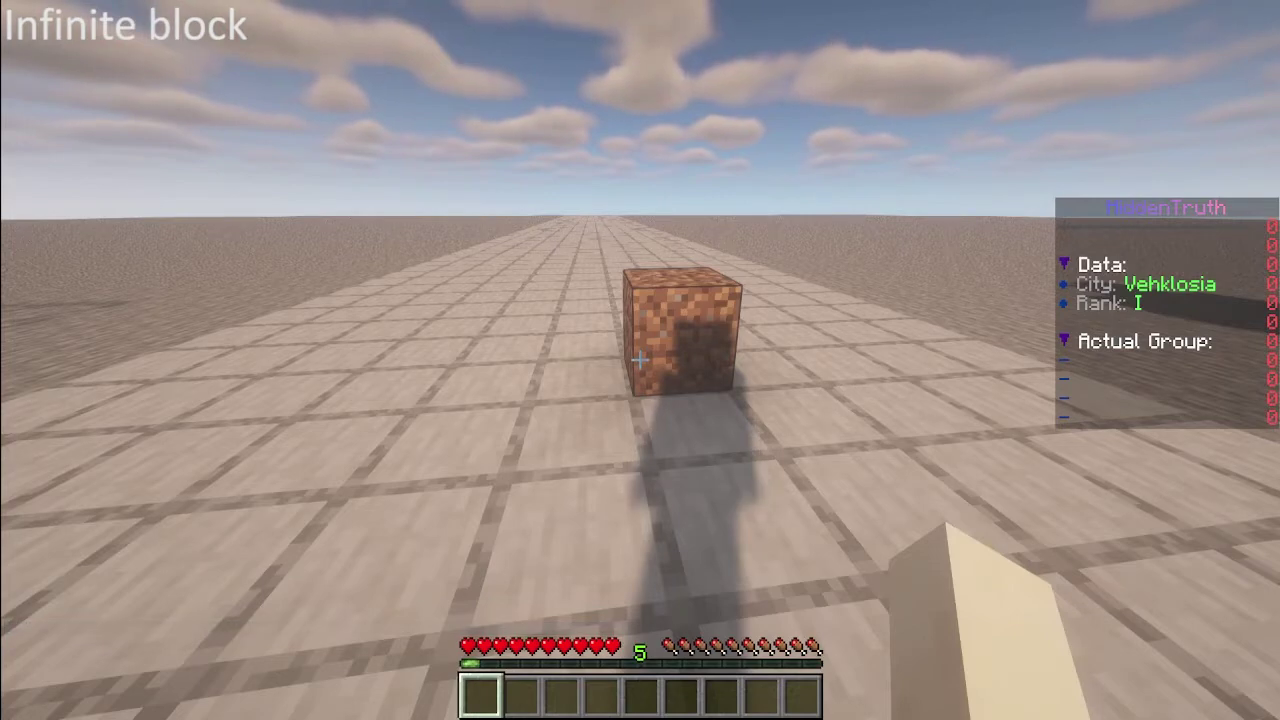
Add an activator to the infinitedirt item and set its option to PLAYER_BLOCK_PLACE.
type("/ei show")
key("Return")
left_click(531, 242)
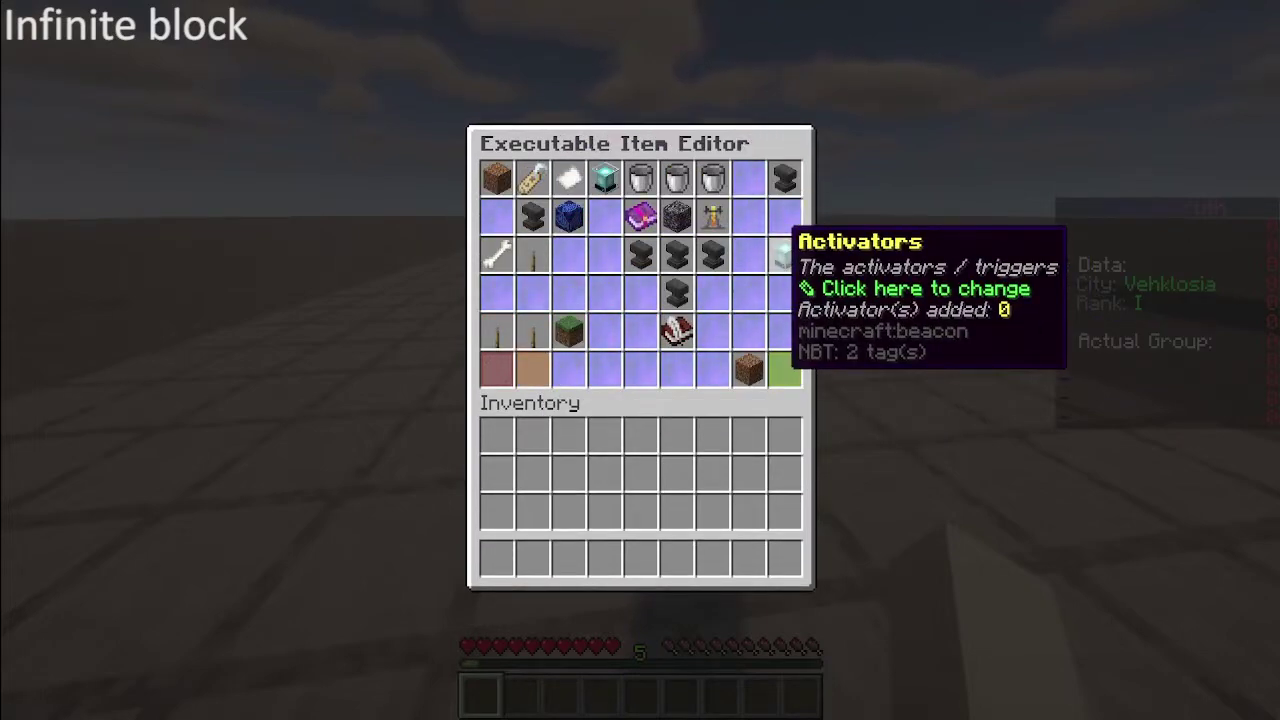
left_click(784, 258)
left_click(641, 311)
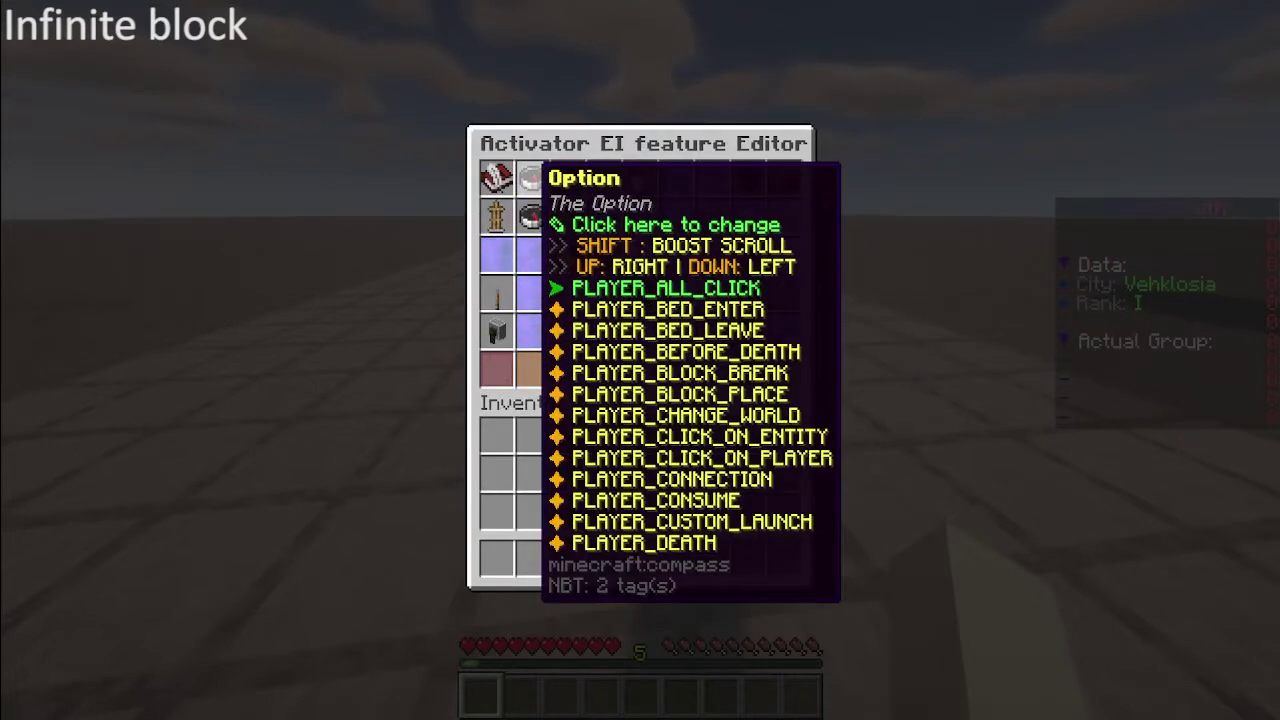
left_click(526, 190)
left_click(526, 190)
left_click(526, 190)
left_click(526, 190)
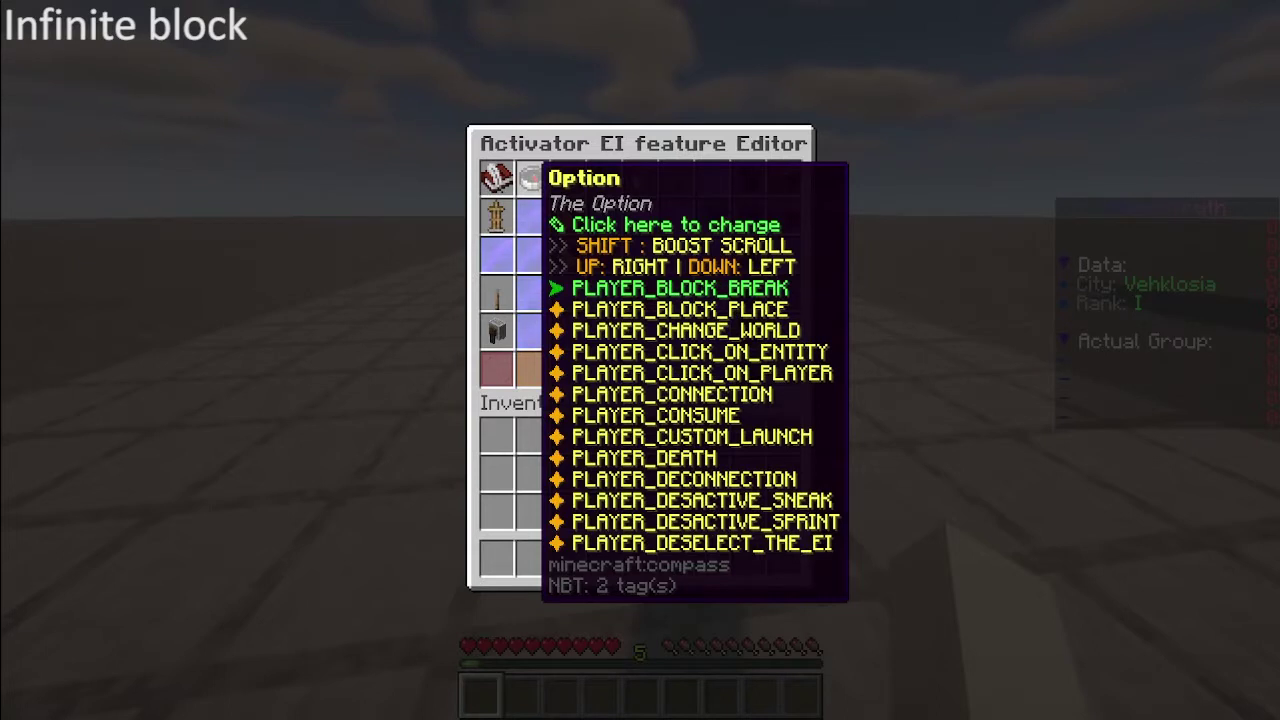
scroll(530, 178, "down", 1)
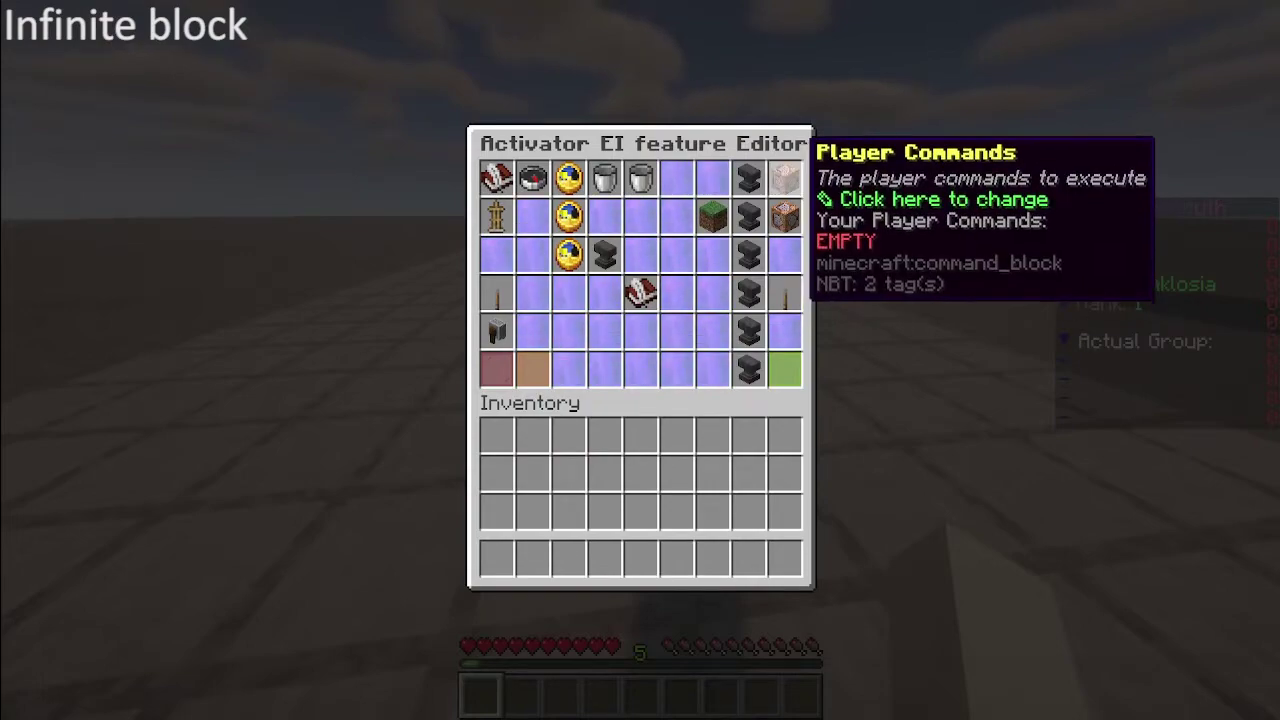
Add the player command "ei giveslot %player% infinitedirt 1 %slot%" to the activator and save the activator and the item.
left_click(788, 176)
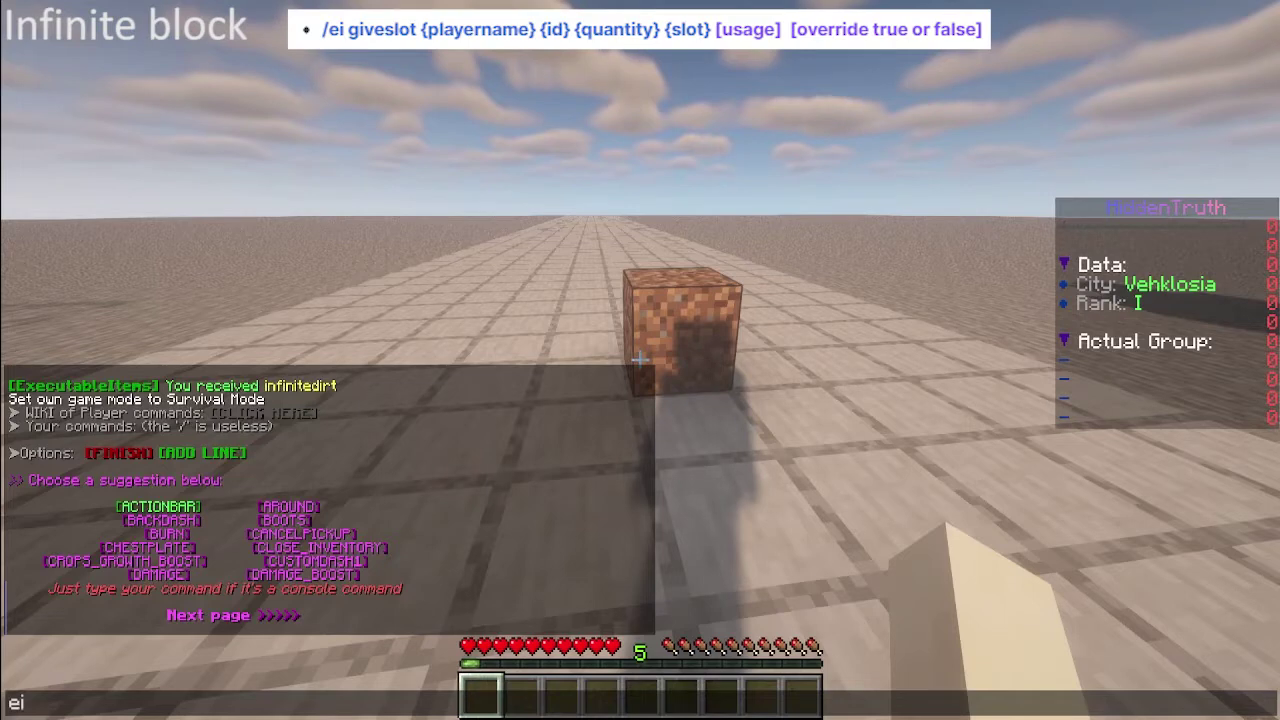
type("giveslot")
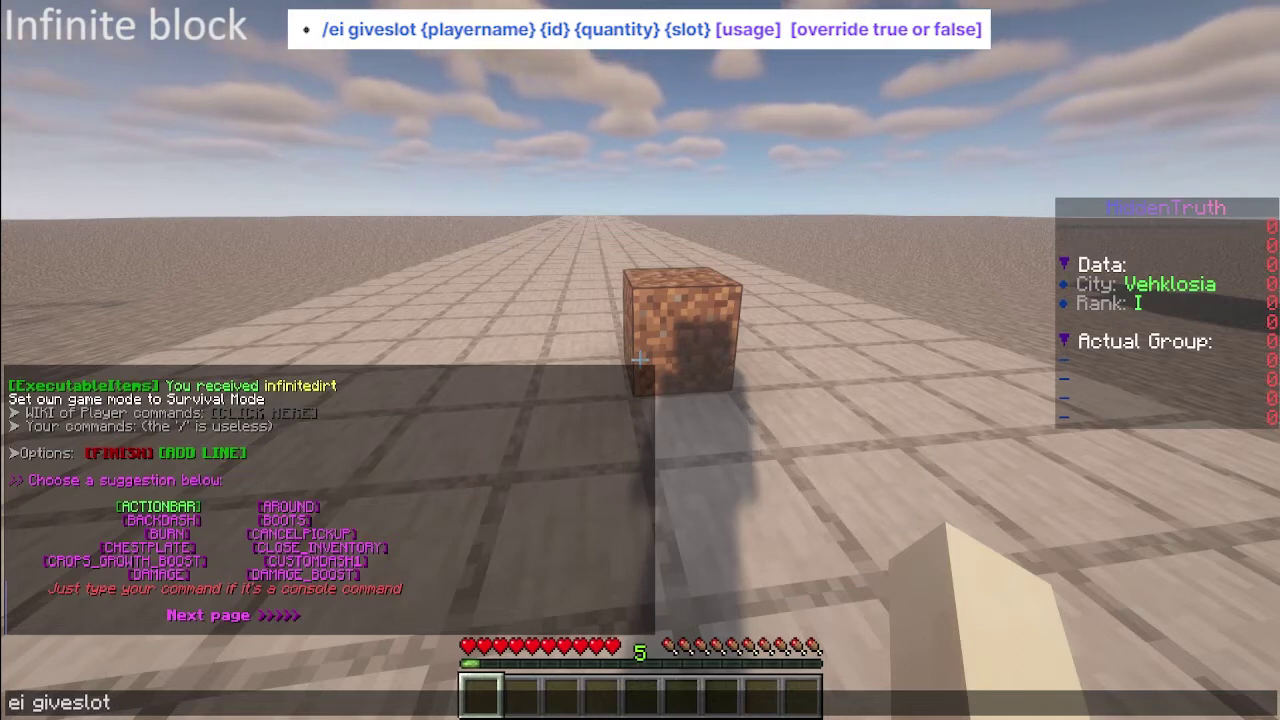
type("player%")
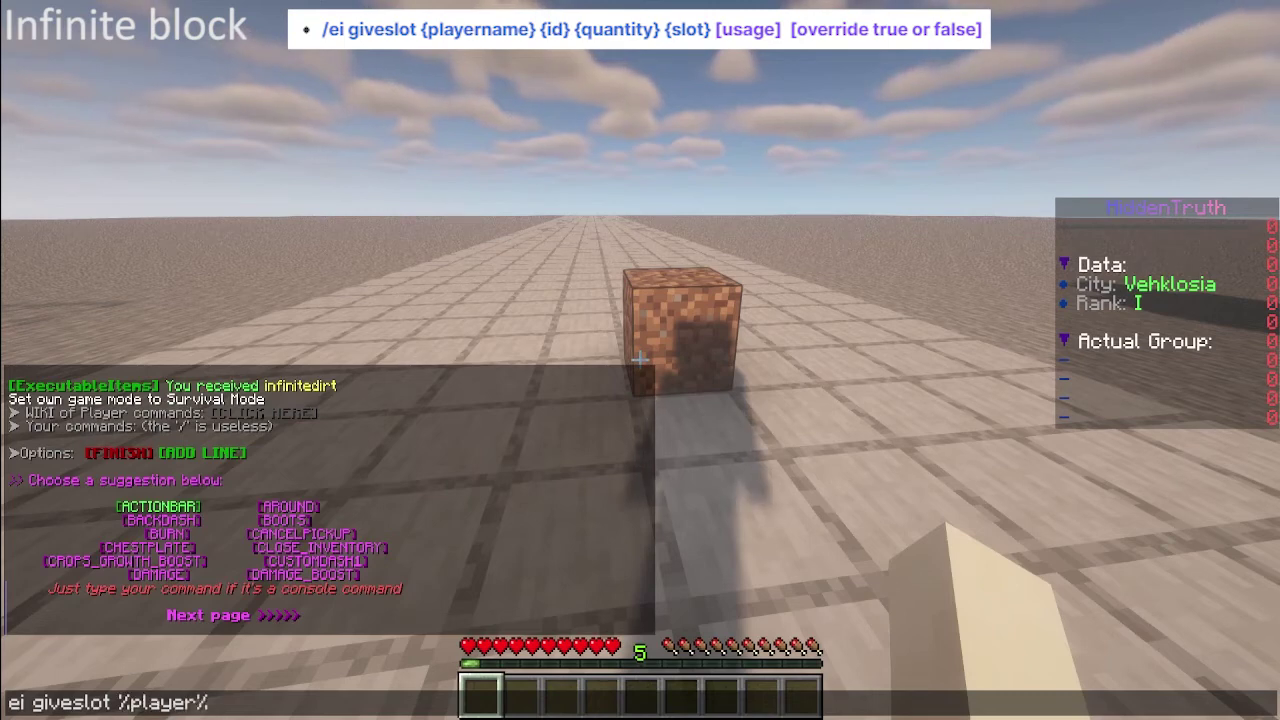
type(" infini")
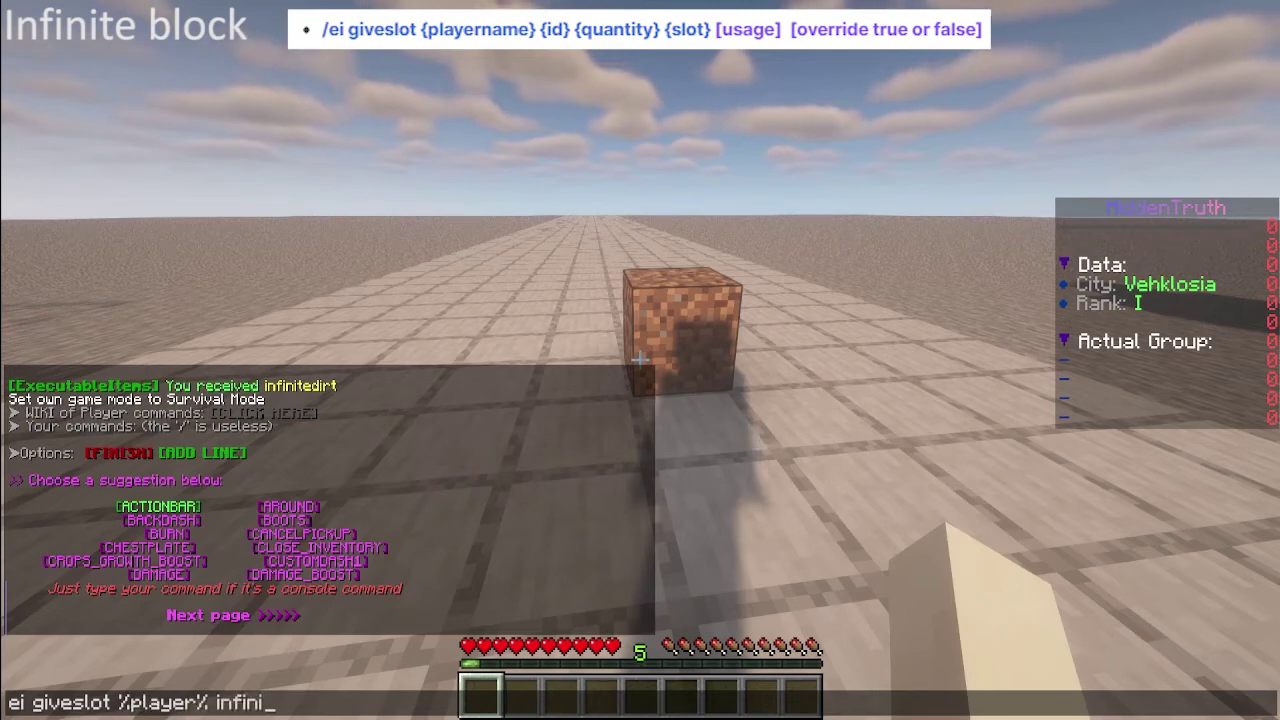
type("tedirt 1")
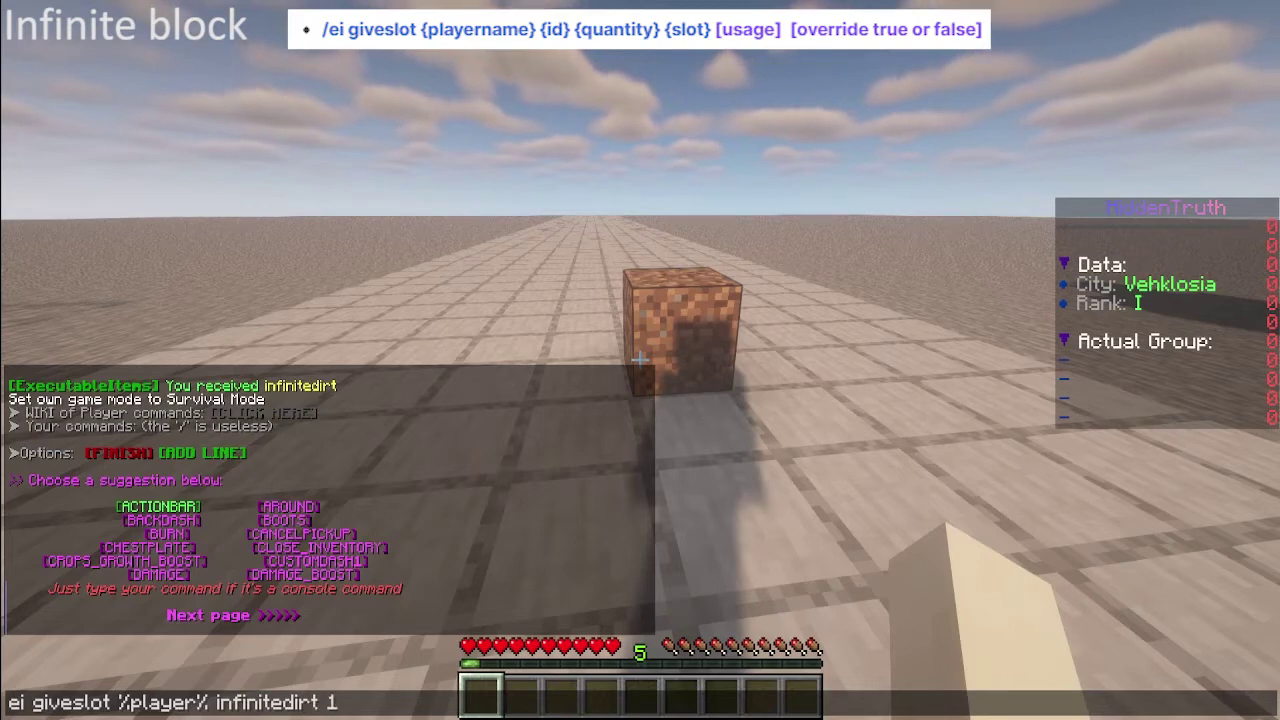
type(" %slot%")
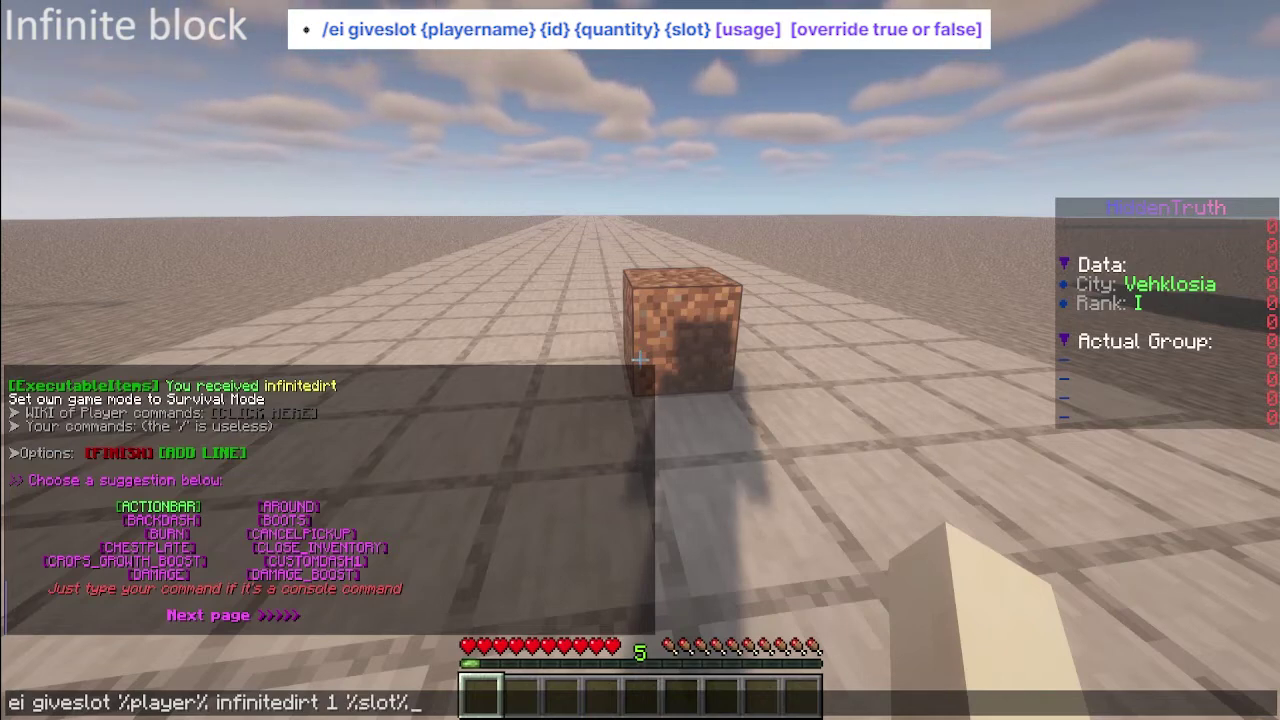
key("Return")
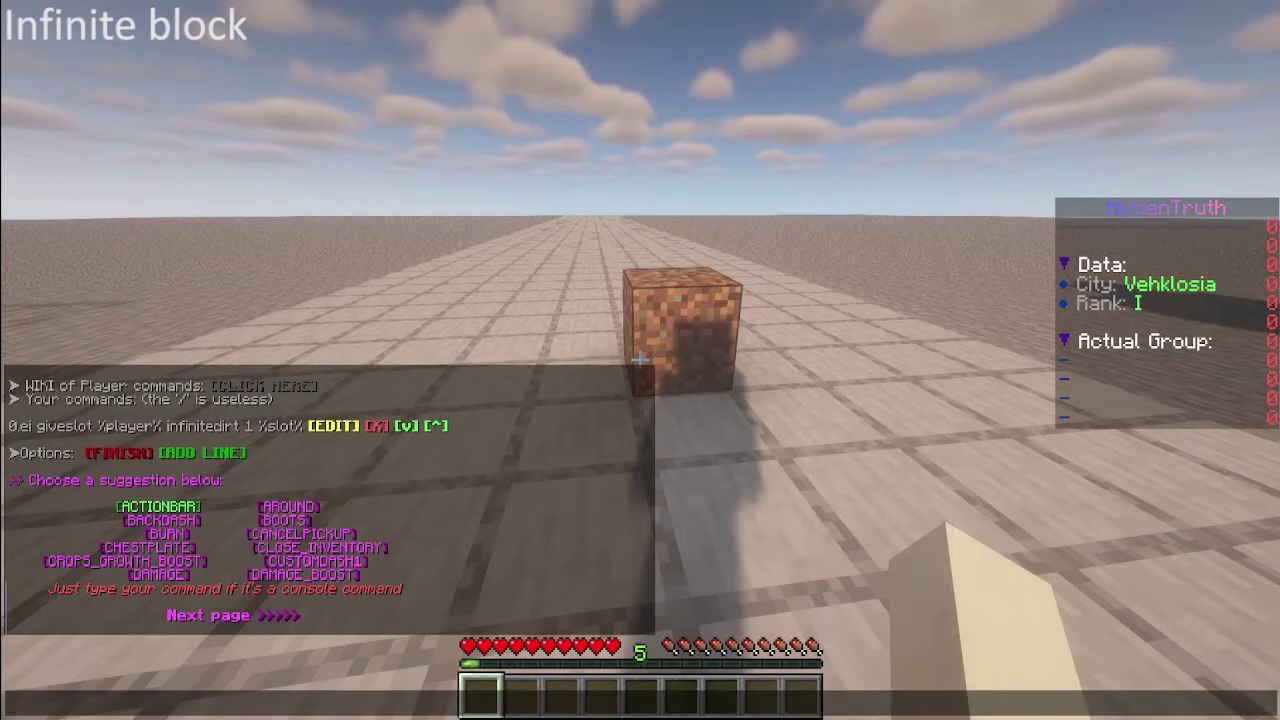
left_click(118, 453)
left_click(794, 368)
left_click(503, 310)
left_click(785, 366)
Give yourself the updated infinitedirt item and place a series of dirt blocks around the area to test it.
right_click(533, 242)
key("Escape")
right_click(640, 360)
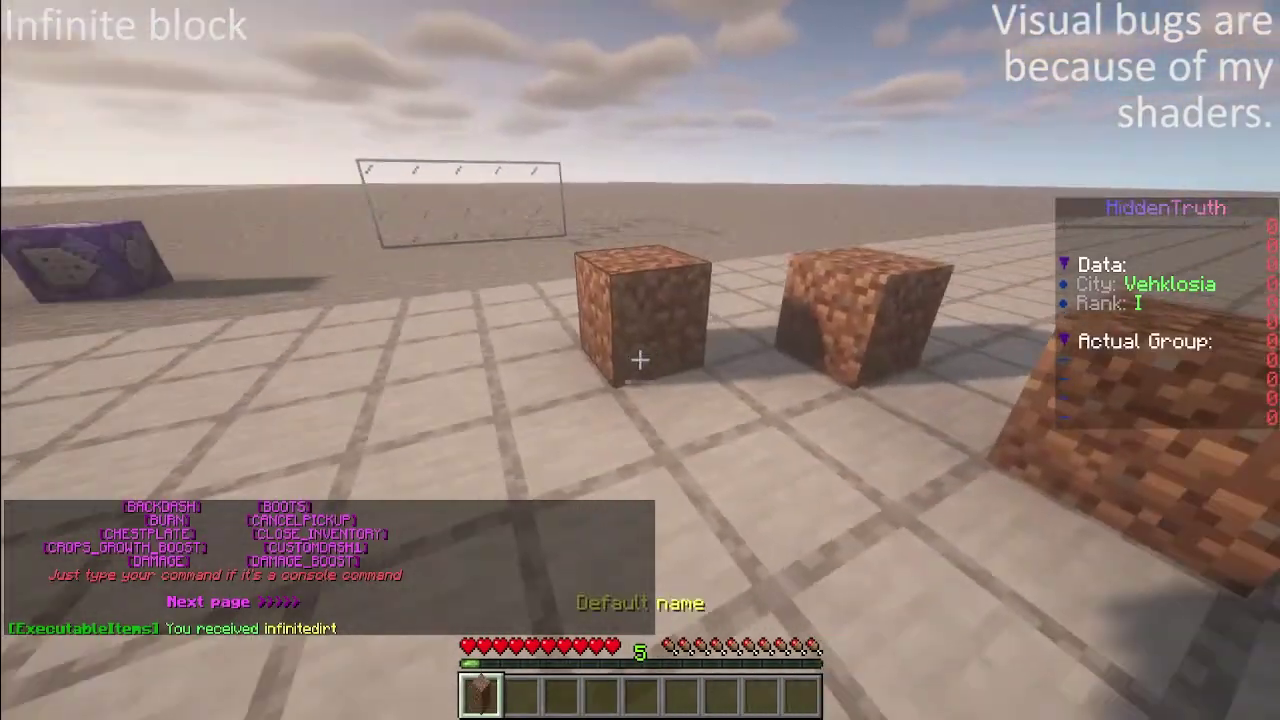
right_click(640, 360)
right_click(640, 360)
right_click(640, 360)
right_click(640, 360)
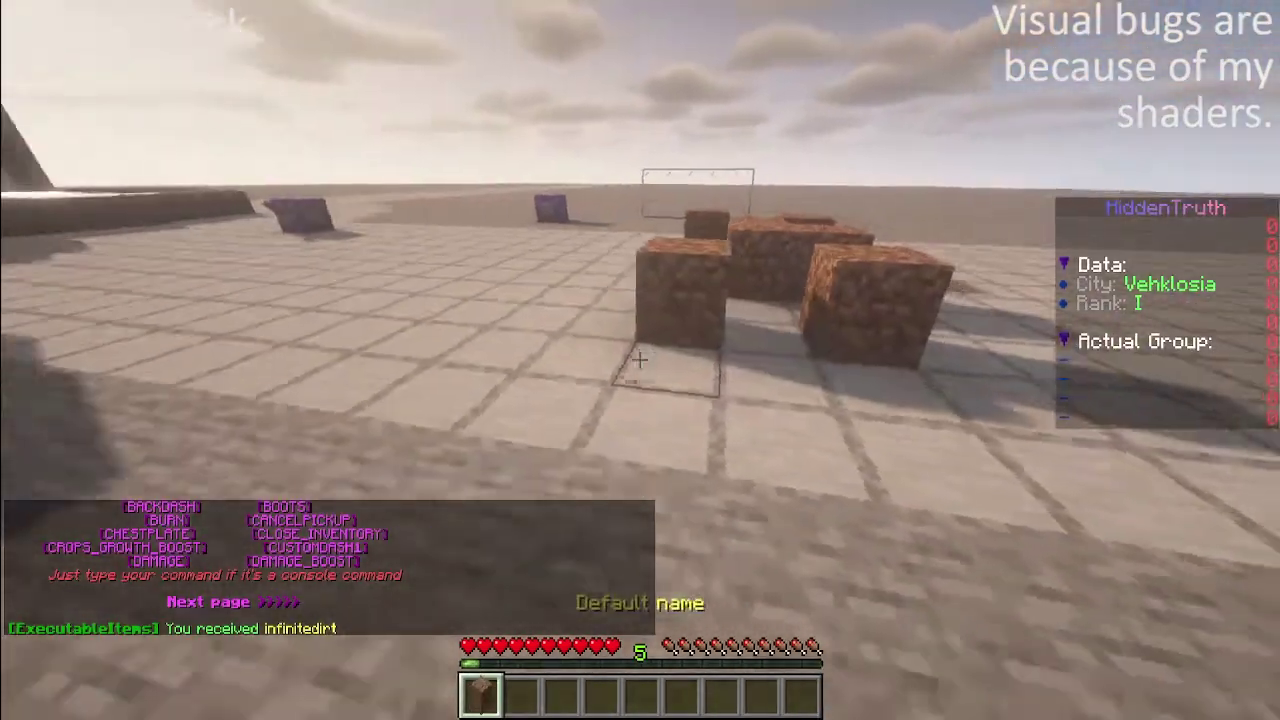
right_click(640, 360)
right_click(640, 360)
right_click(640, 360)
right_click(640, 360)
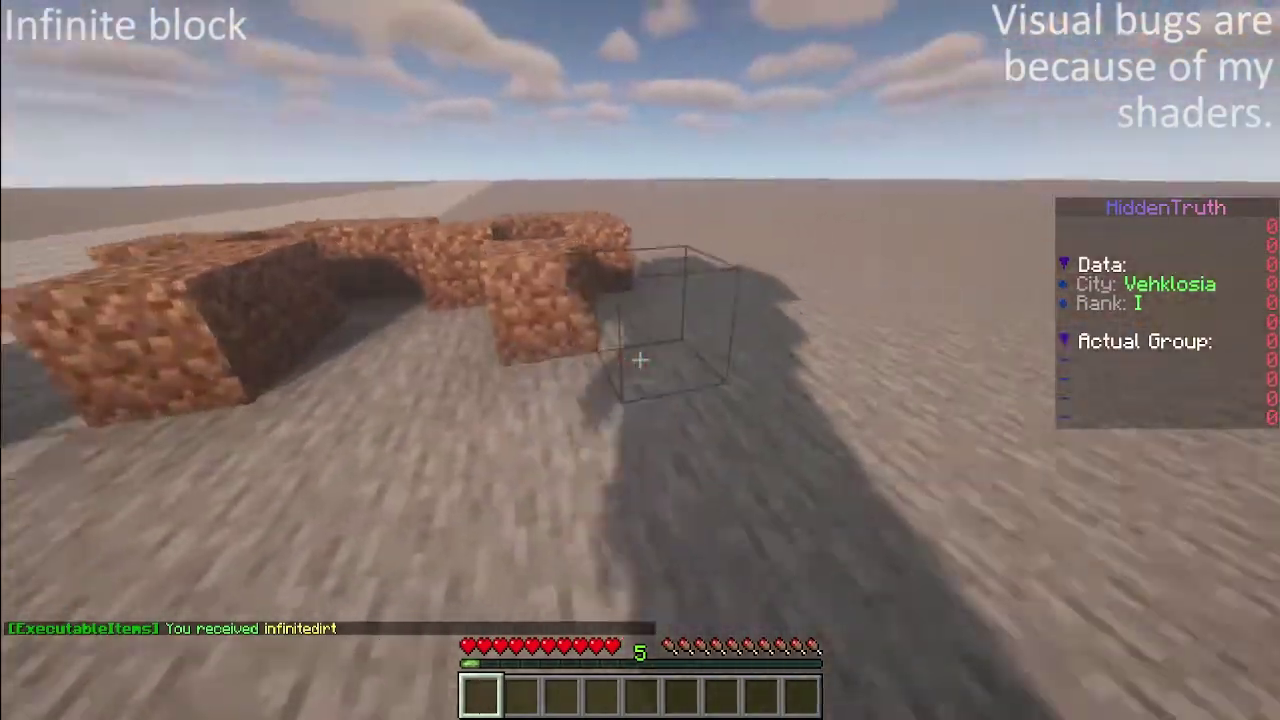
right_click(640, 360)
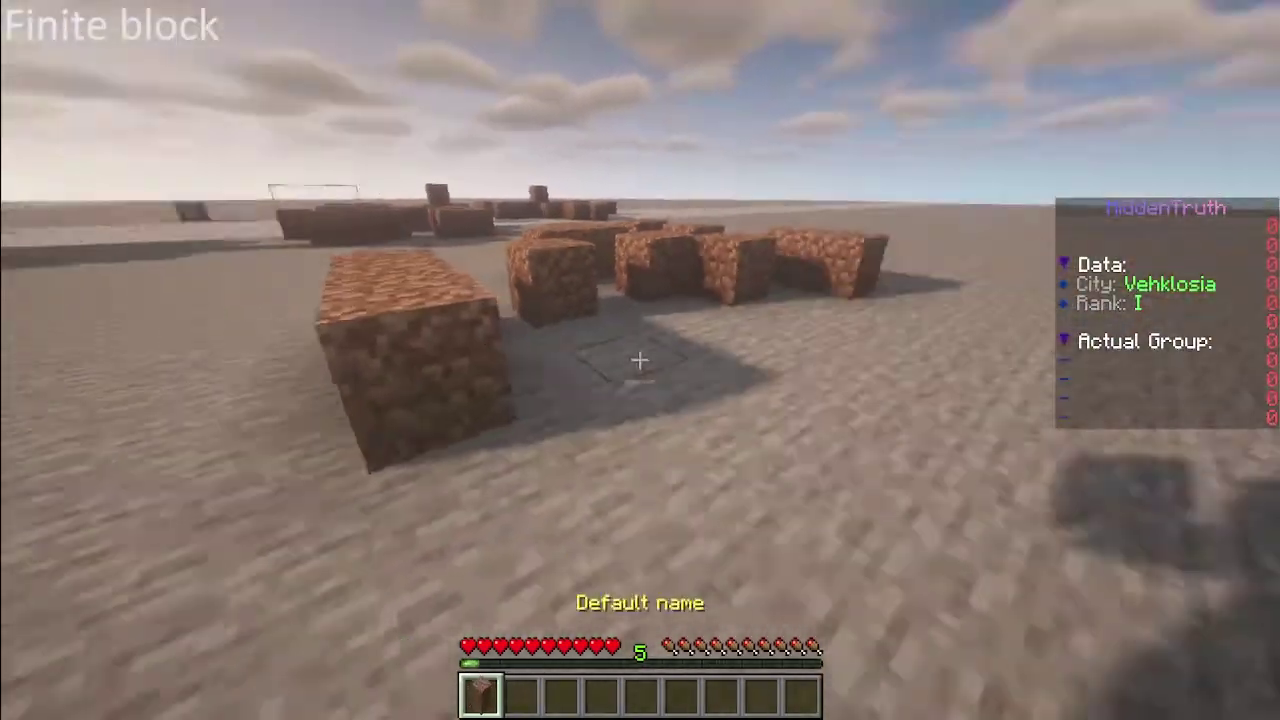
right_click(640, 360)
right_click(640, 360)
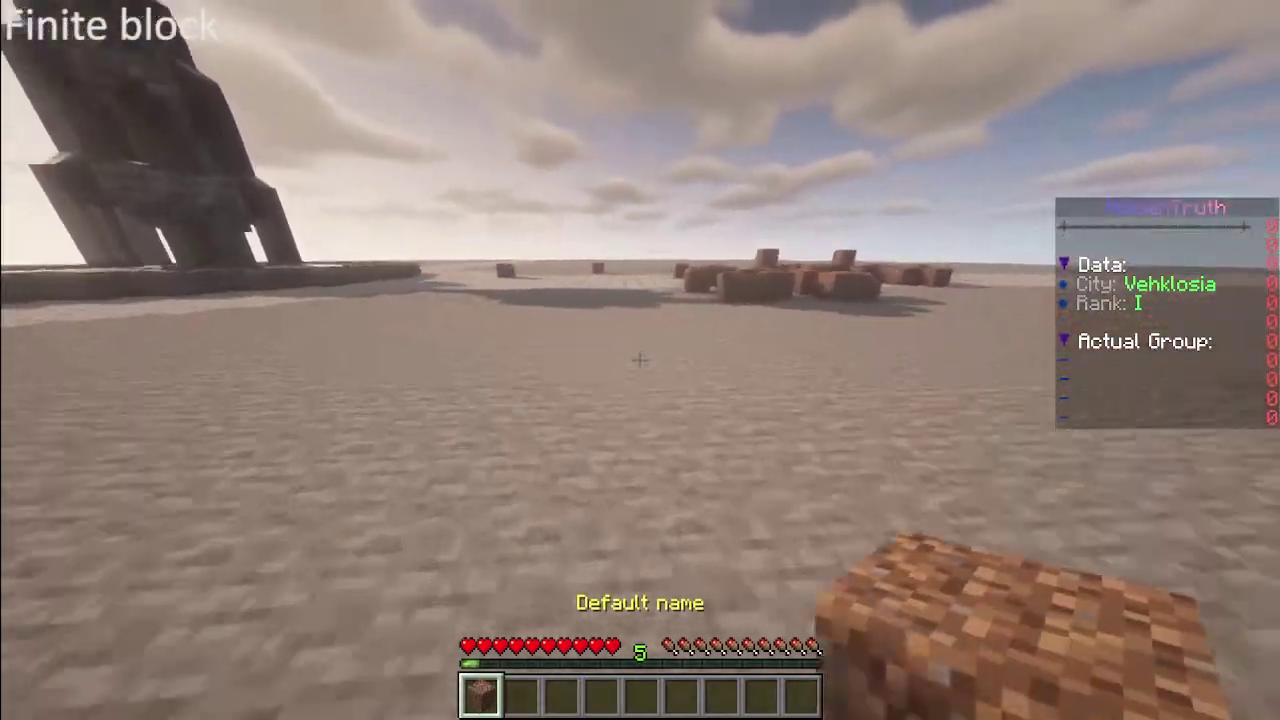
Check the name and lore of the infinitedirt item in the inventory.
key("e")
key("e")
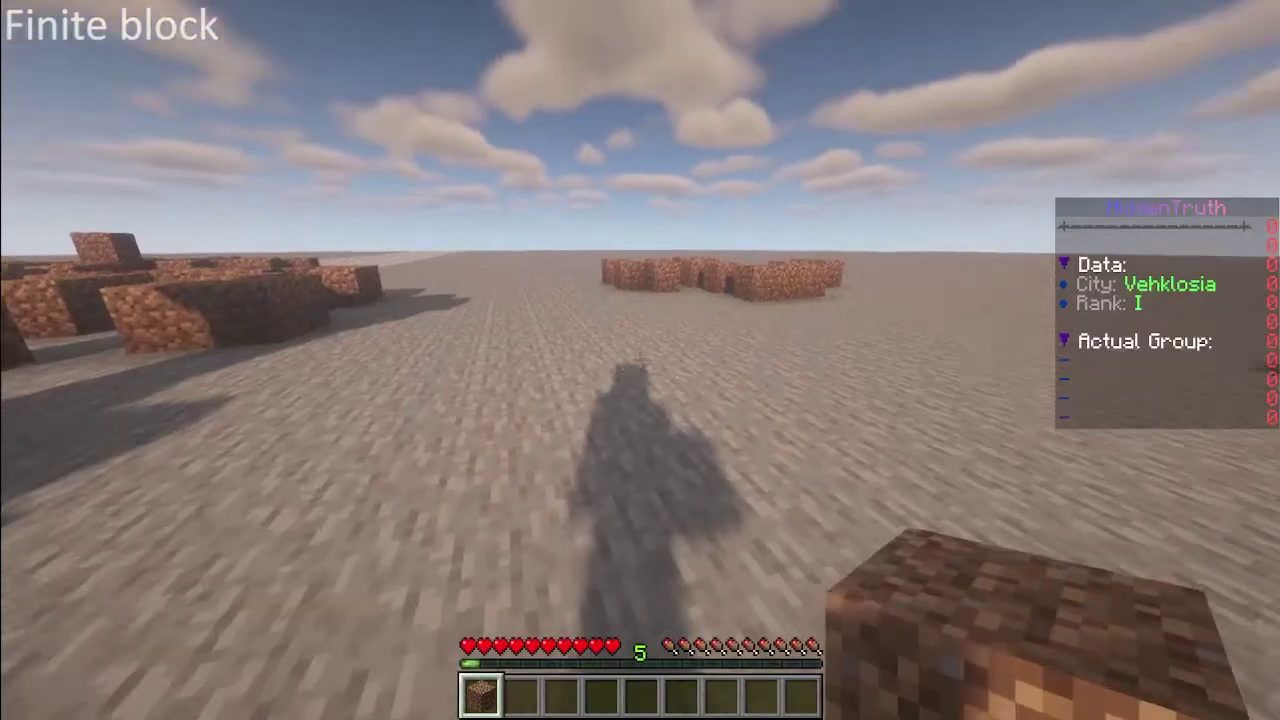
key("e")
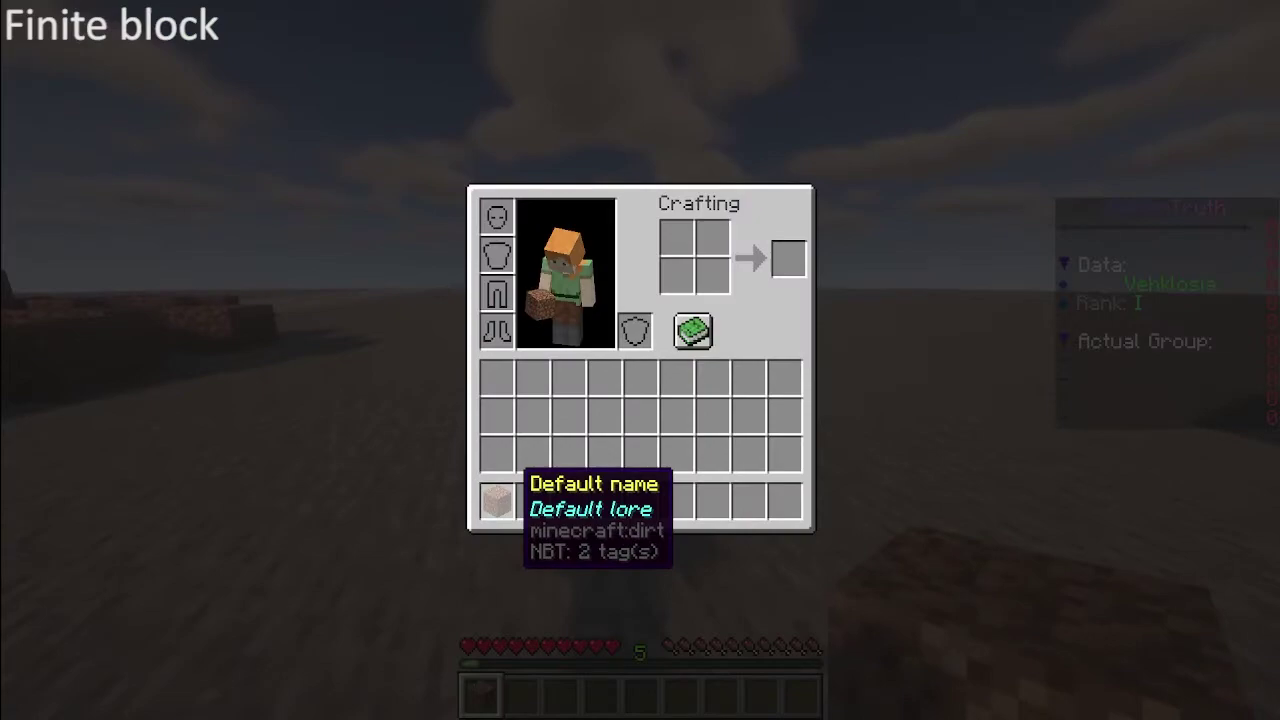
type("e")
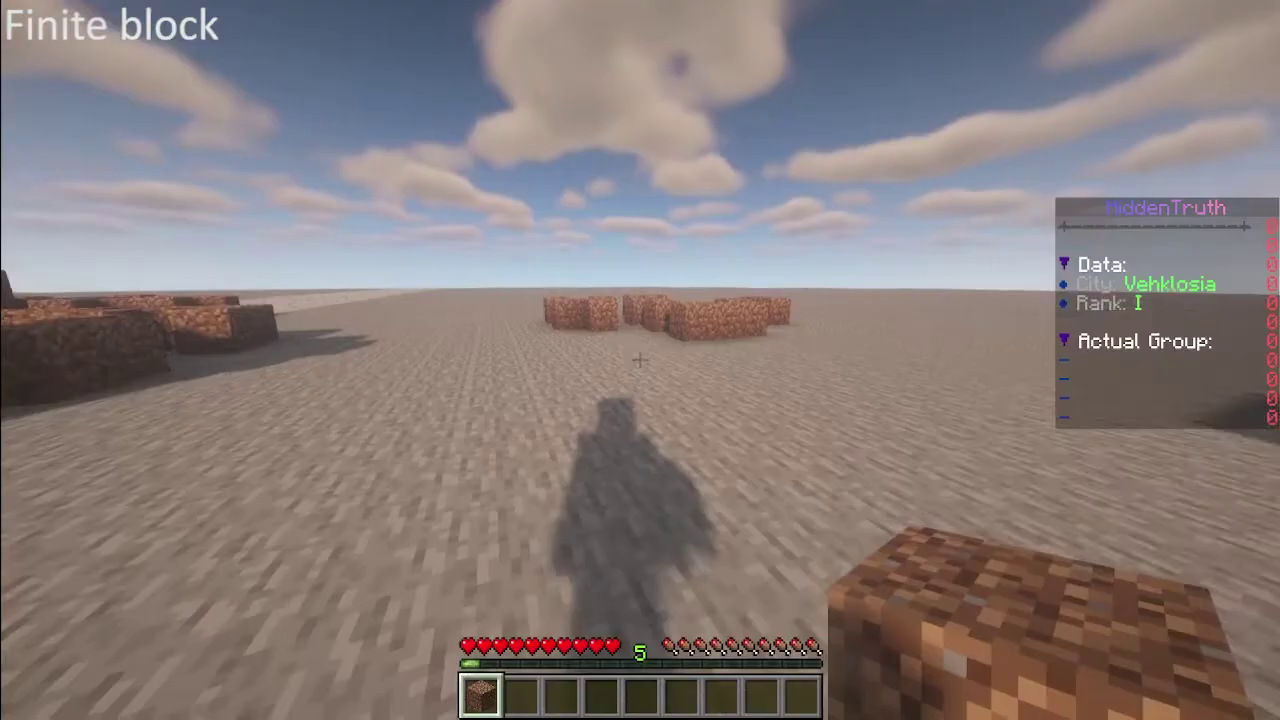
Set the infinitedirt item's usage to 200 and save the item.
type("/eb")
key("Return")
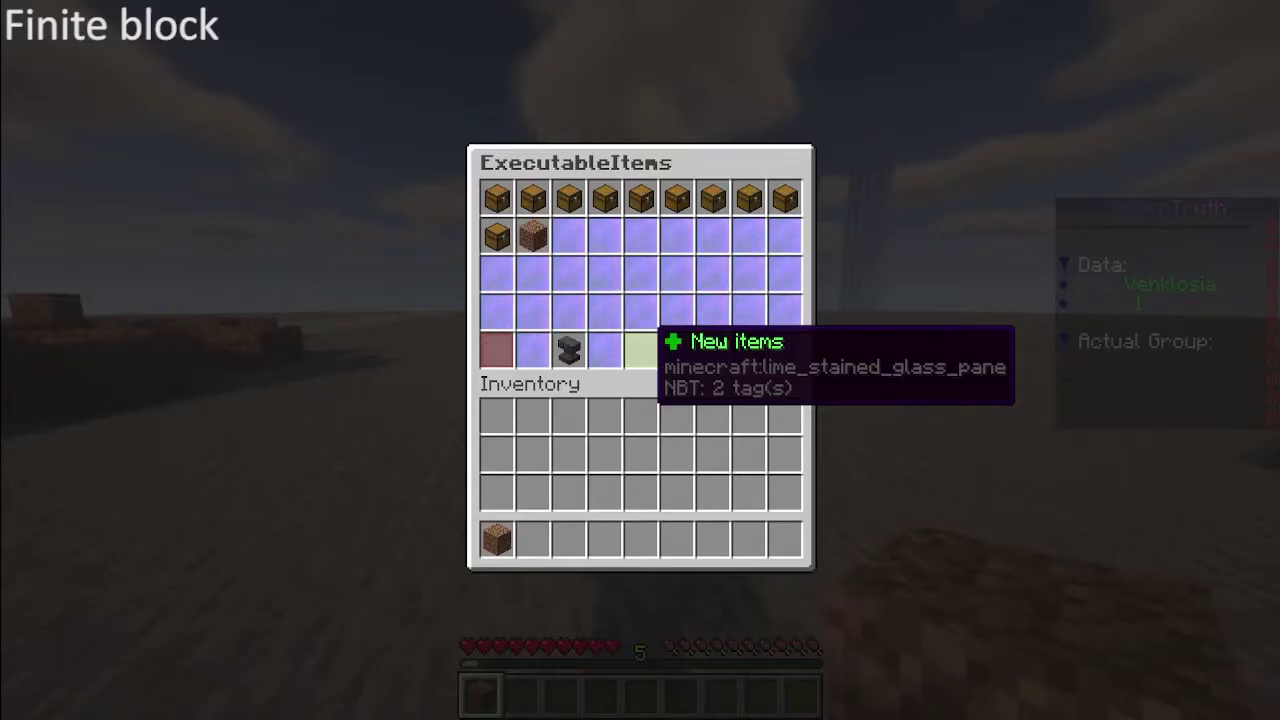
left_click(538, 241)
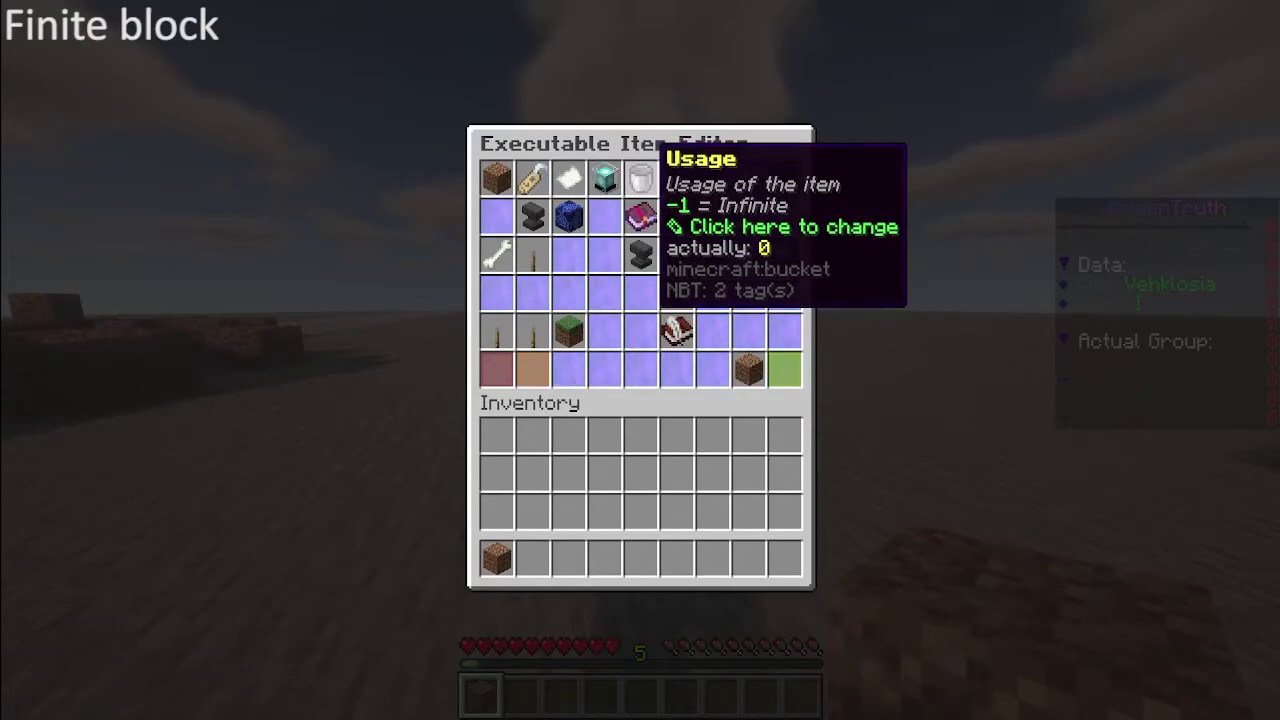
left_click(644, 174)
type("t5")
key("Return")
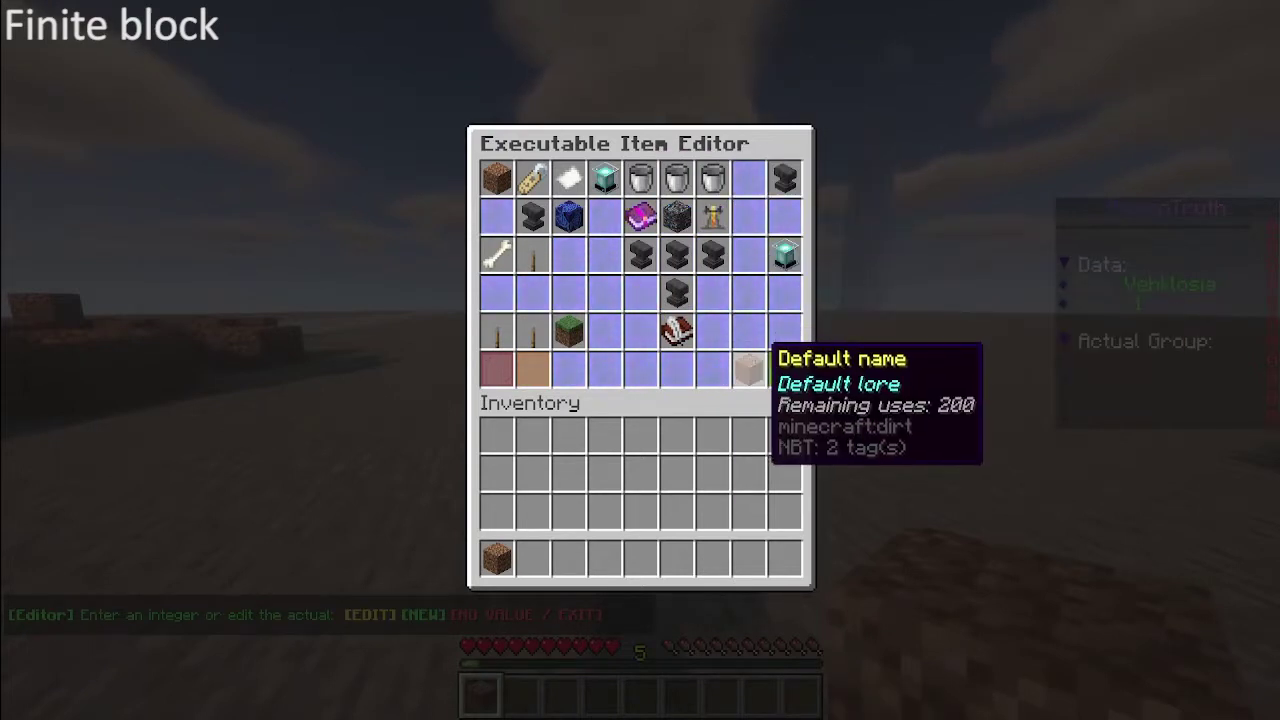
left_click(785, 370)
Give yourself the updated infinitedirt item and discard the old dirt item from the hotbar.
right_click(533, 243, "shift")
key("Escape")
key("q")
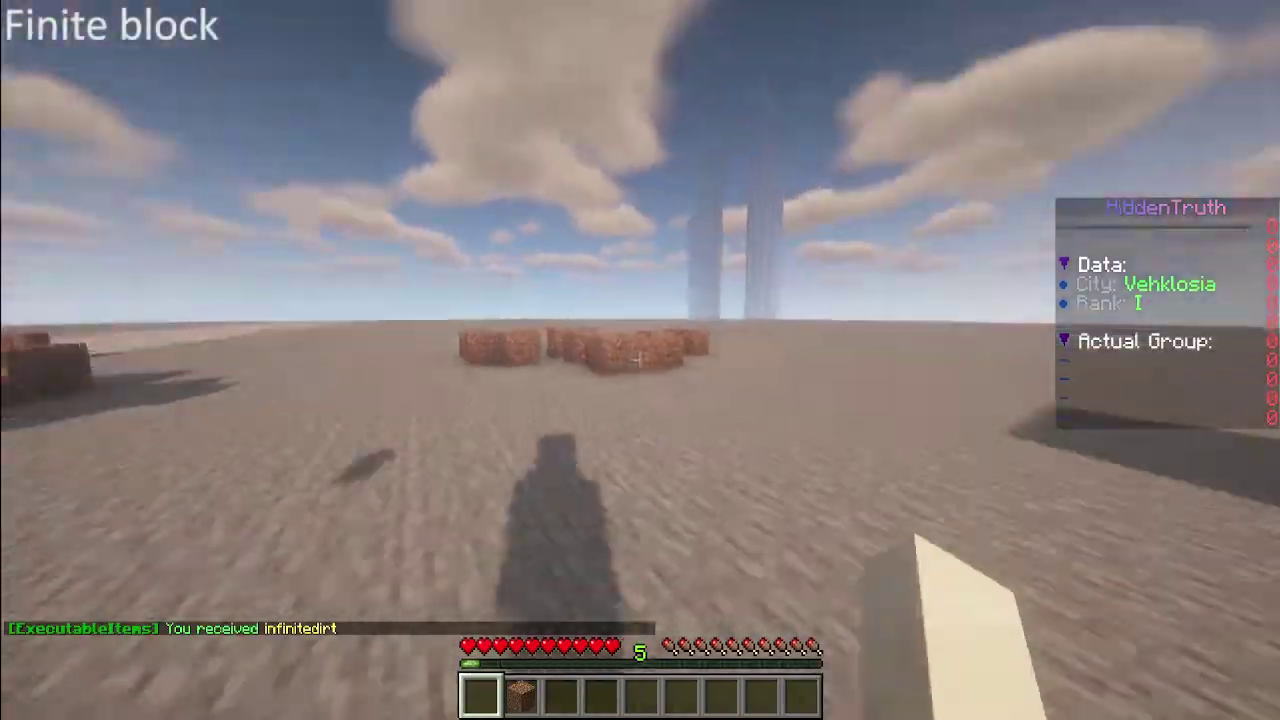
Compare the new dirt item's remaining uses in the inventory before and after placing one block.
key("e")
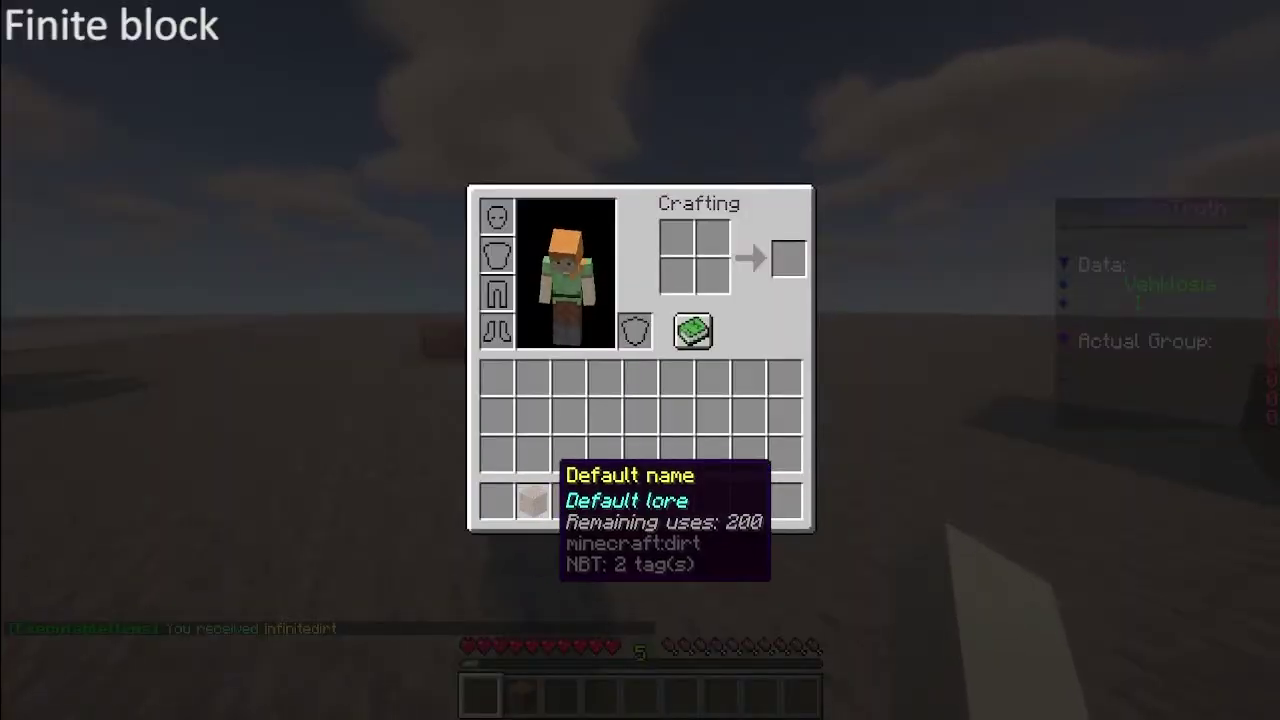
key("e")
key("2")
right_click(640, 360)
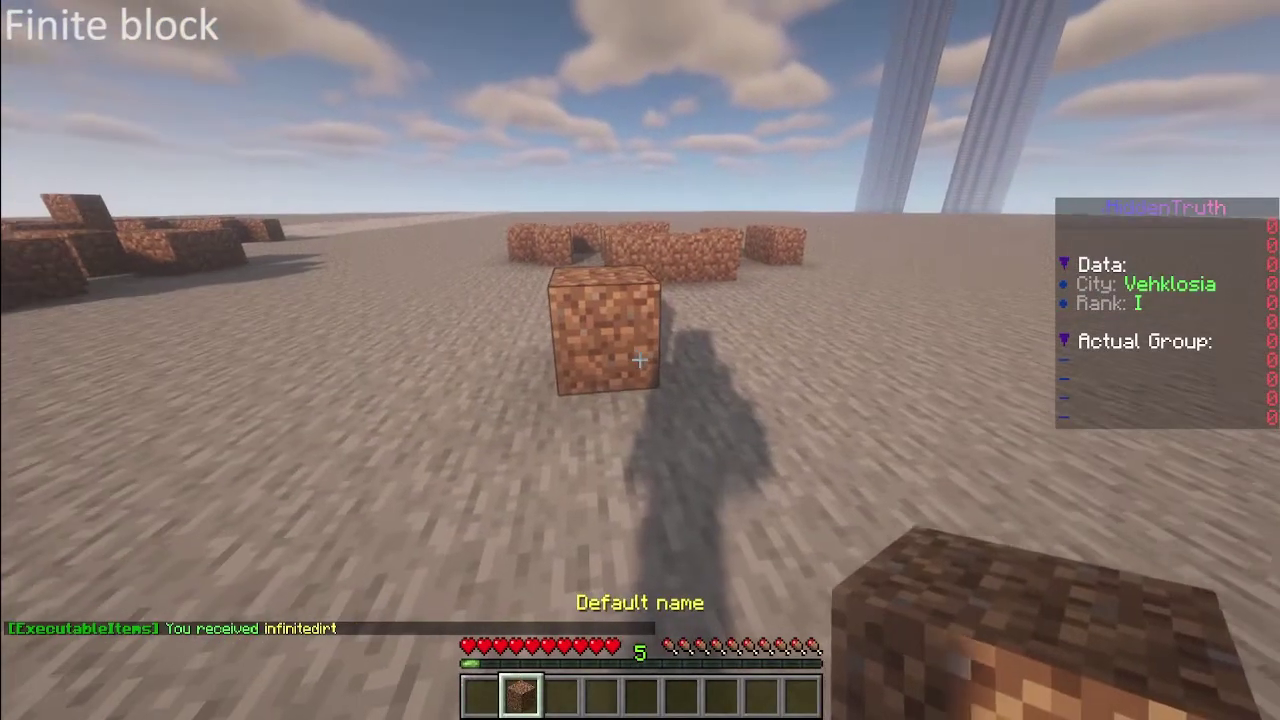
key("e")
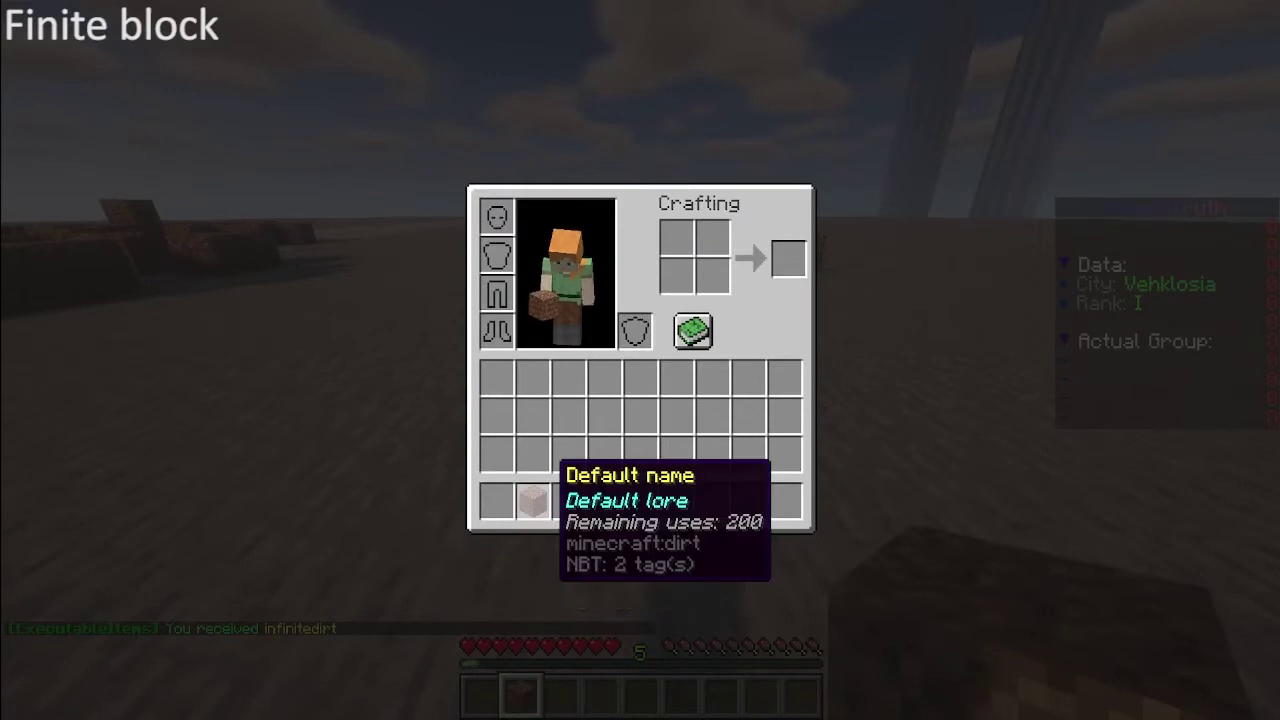
Place several more dirt blocks and recheck the item's remaining uses in the inventory.
key("e")
right_click(640, 360)
right_click(640, 360)
key("e")
key("e")
right_click(640, 360)
right_click(640, 360)
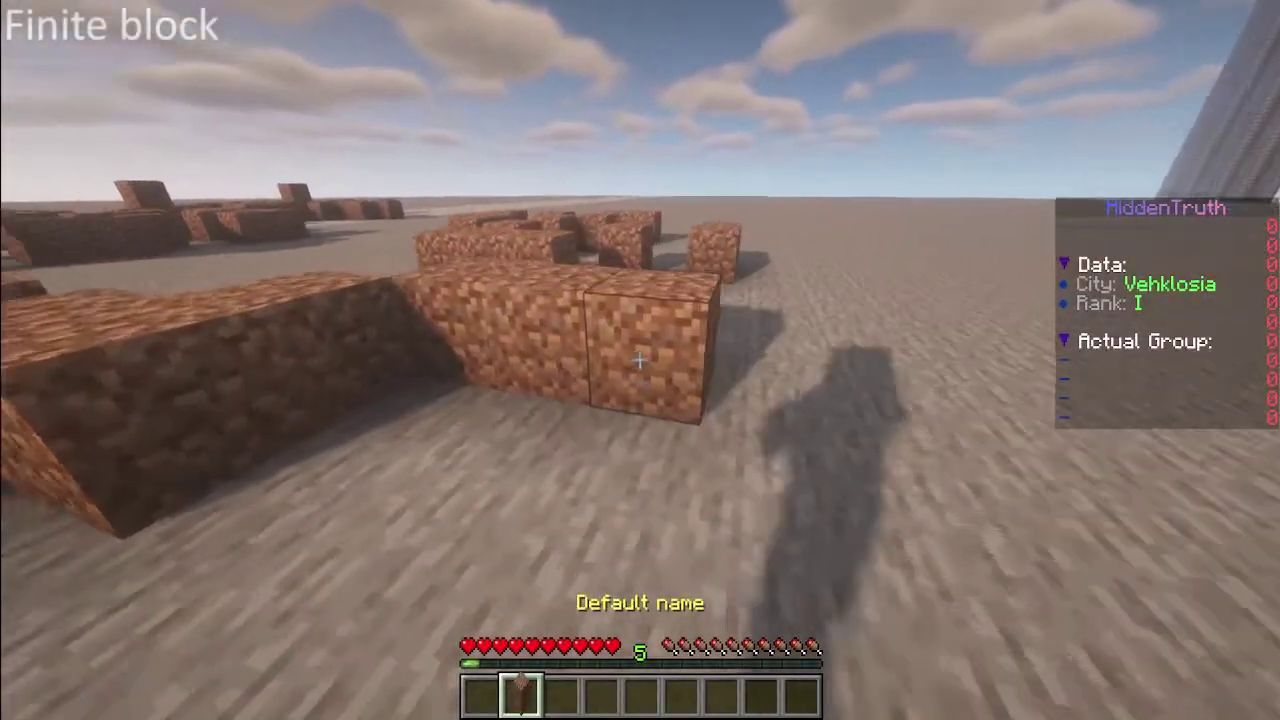
right_click(640, 360)
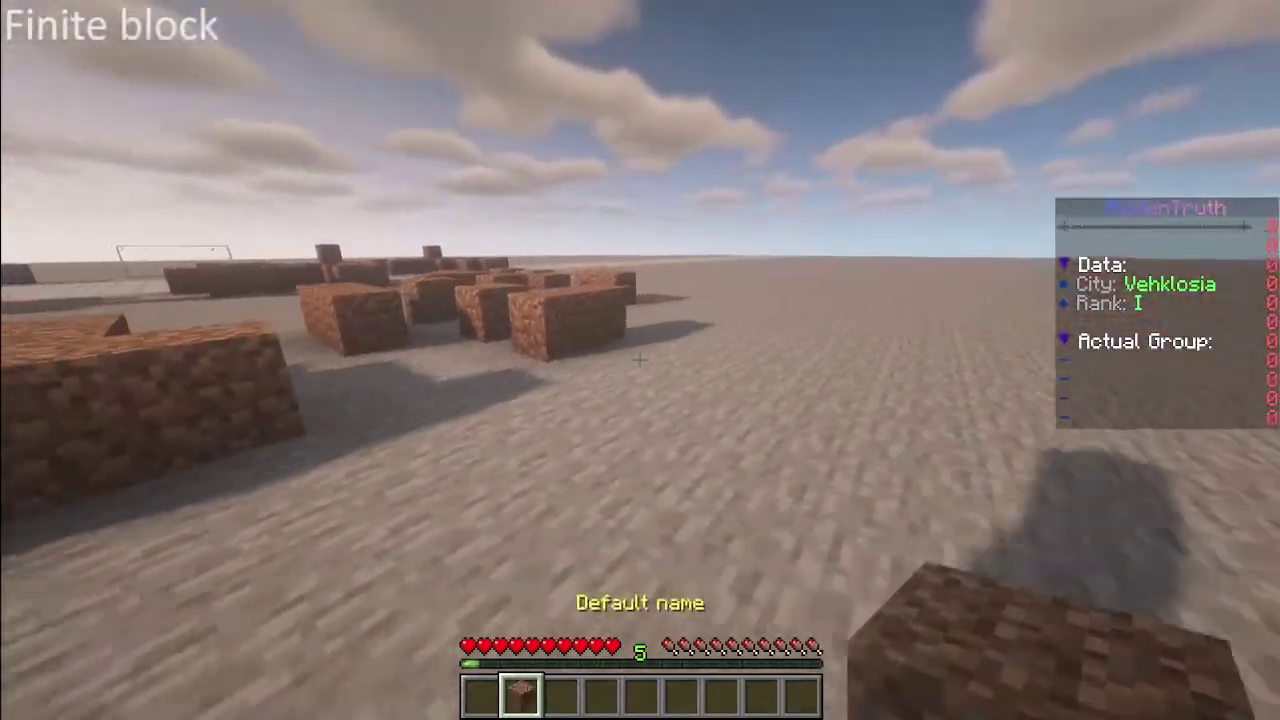
type("e")
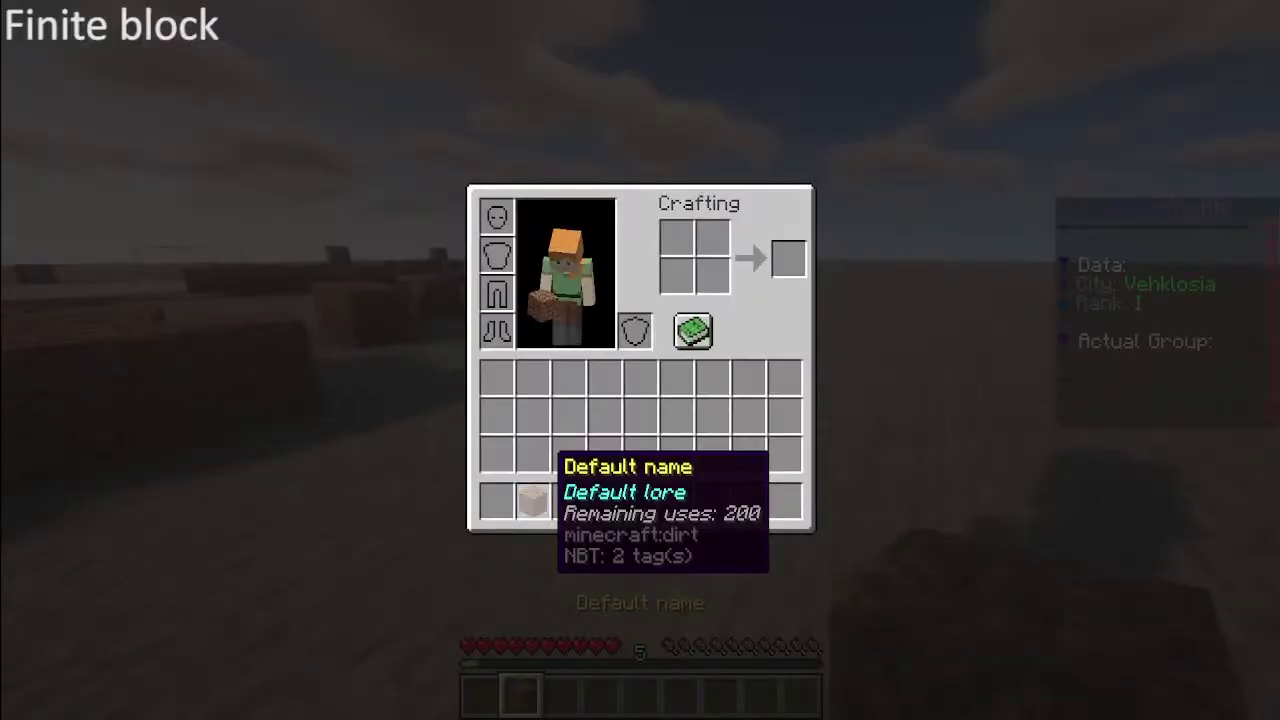
Show the ExecutableItems list with /ei show and open the player commands in the infinitedirt item's activator for editing.
type("et/ei show")
key("Return")
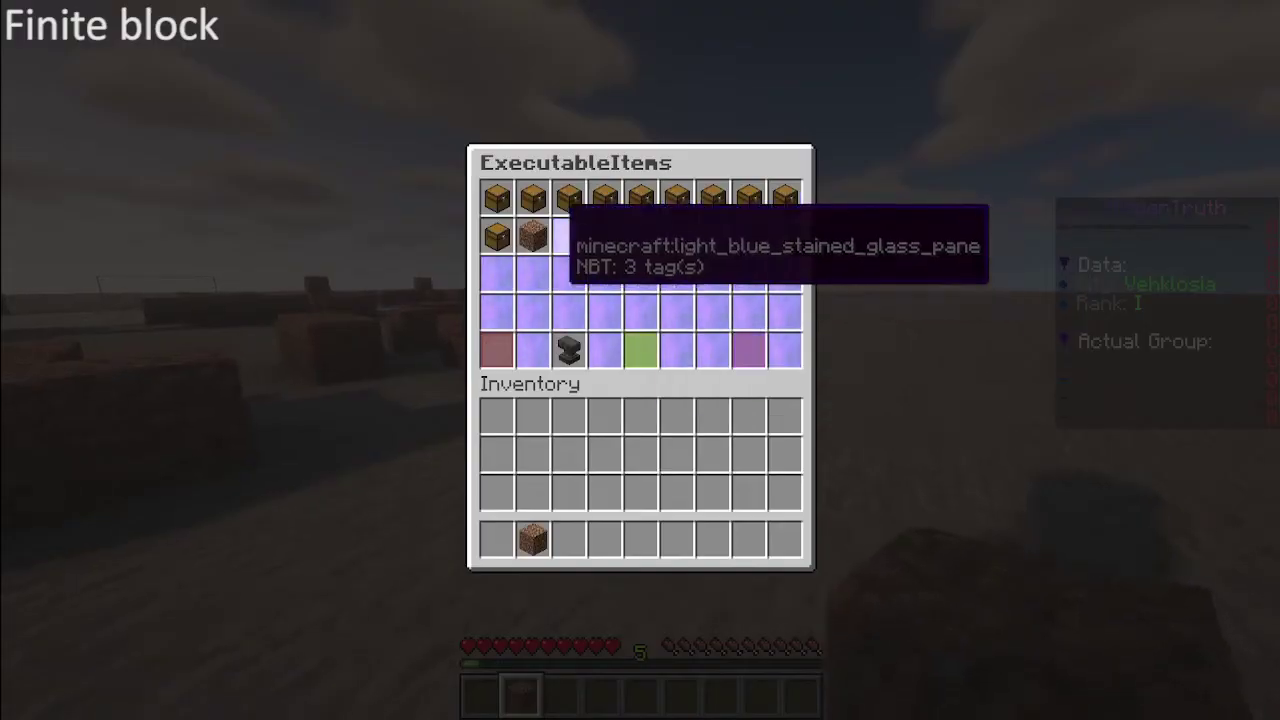
left_click(536, 239)
left_click(785, 256)
left_click(497, 237)
left_click(785, 176)
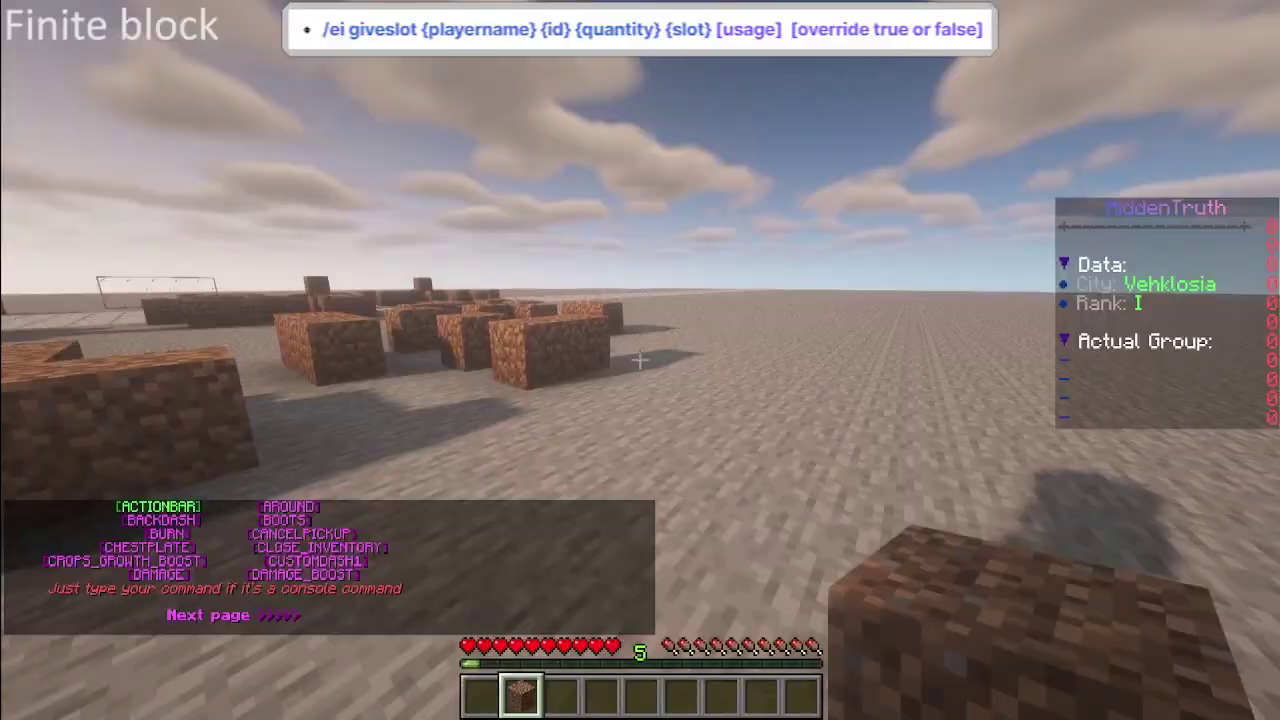
Append the usage argument to command line 0 so it reads "ei giveslot %player% infinitedirt 1 %slot% %usage%-1".
key("t")
left_click(333, 425)
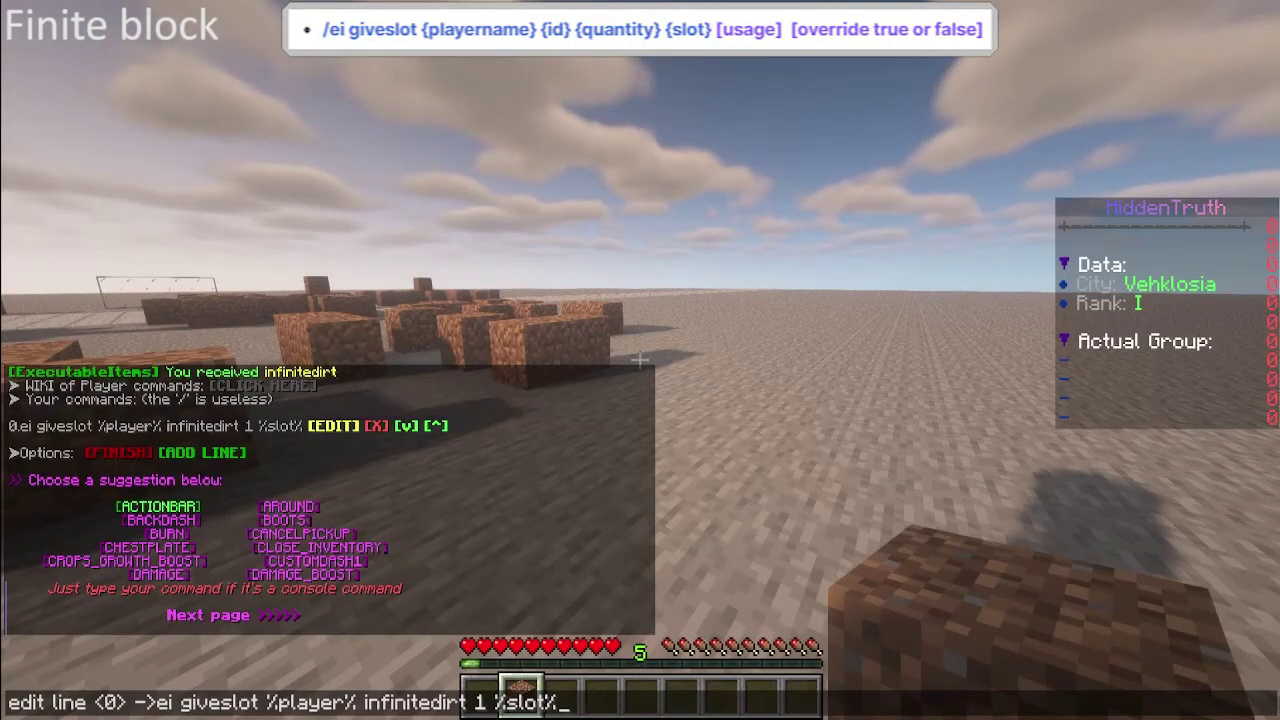
type("<")
type("usage%-1")
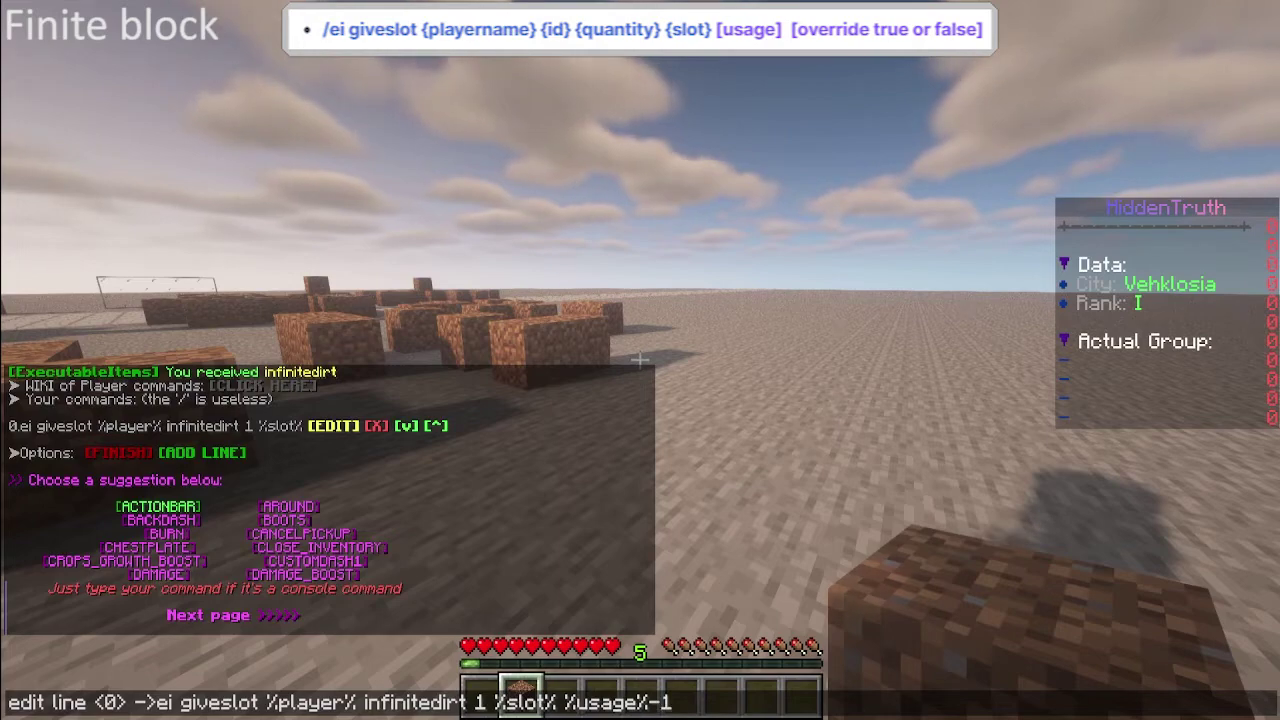
key("Return")
Finish the player command list, save the infinitedirt changes and leave the item editor.
left_click(118, 452)
left_click(789, 363)
left_click(487, 319)
left_click(493, 367)
key("Escape")
Test the edited command by comparing the dirt item's remaining uses before and after placing blocks.
key("e")
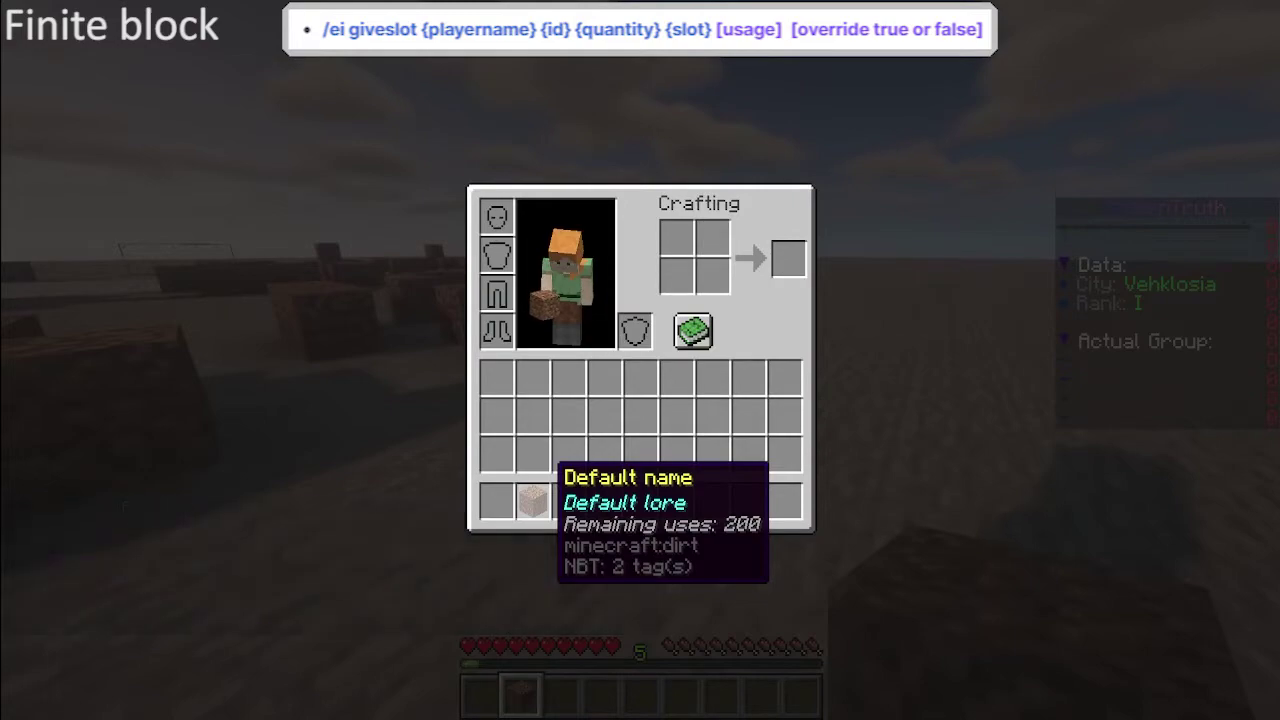
key("e")
right_click(640, 360)
key("e")
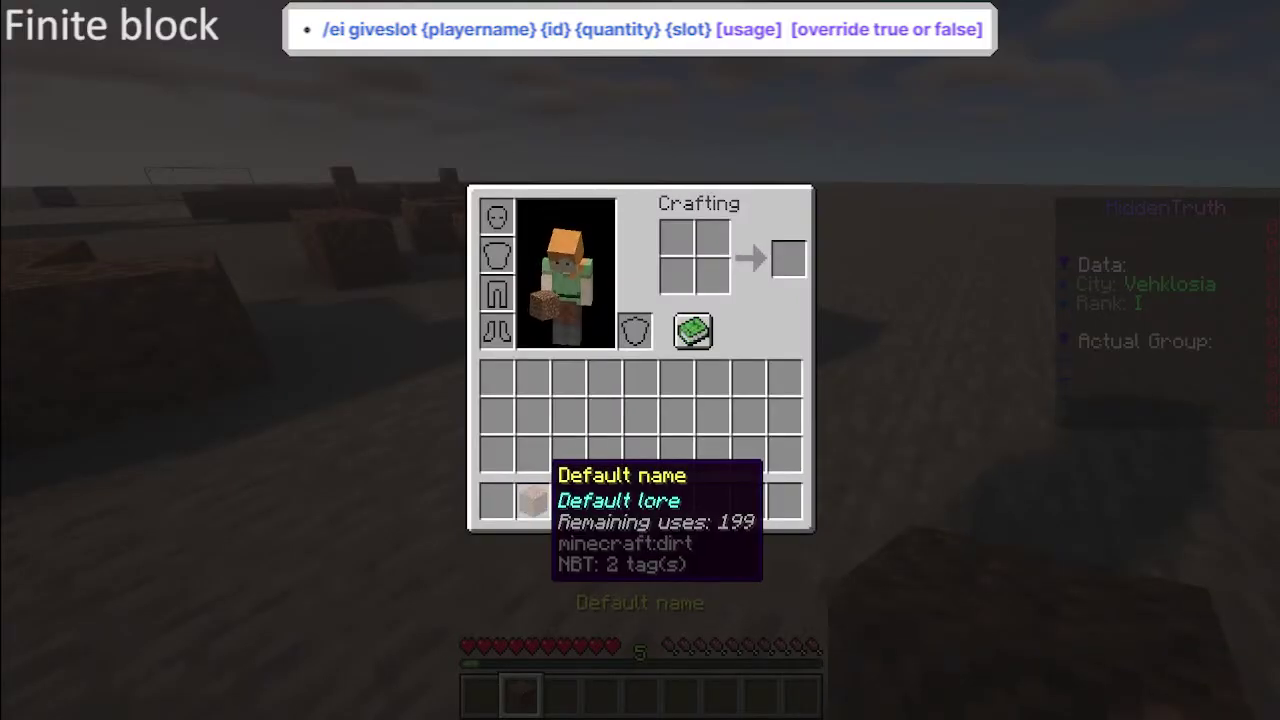
key("e")
right_click(640, 360)
key("e")
key("e")
right_click(640, 360)
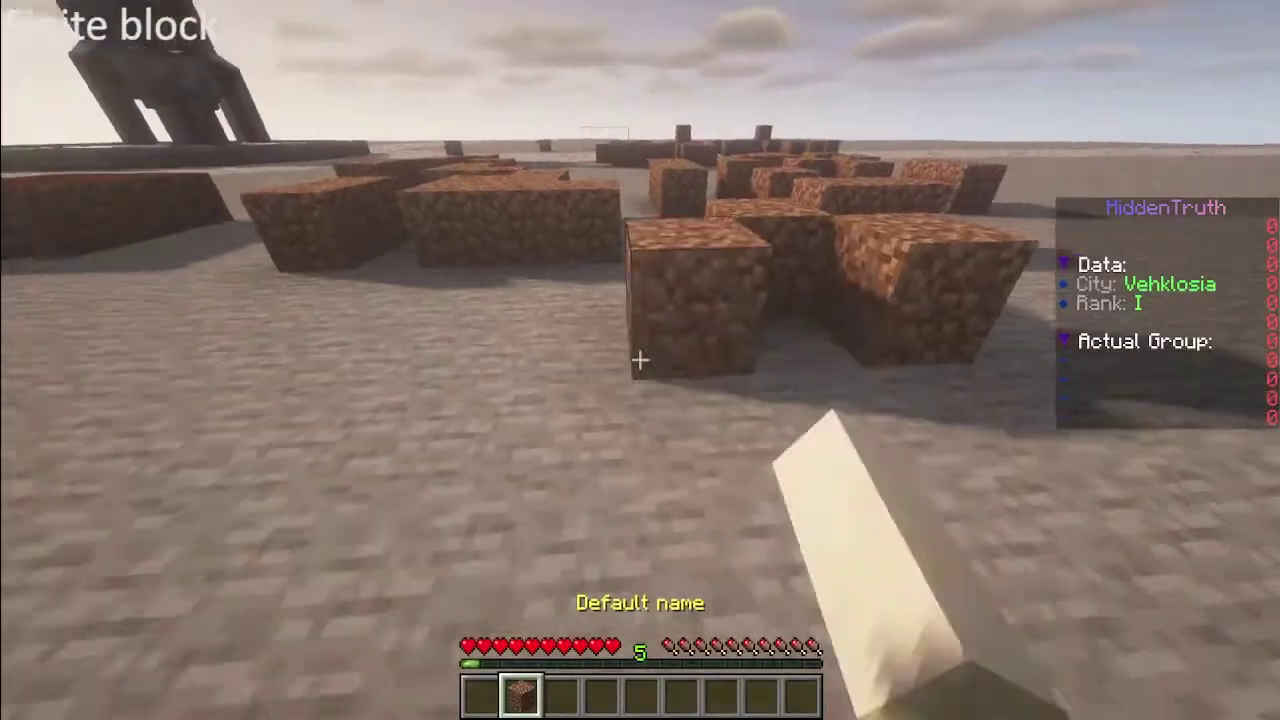